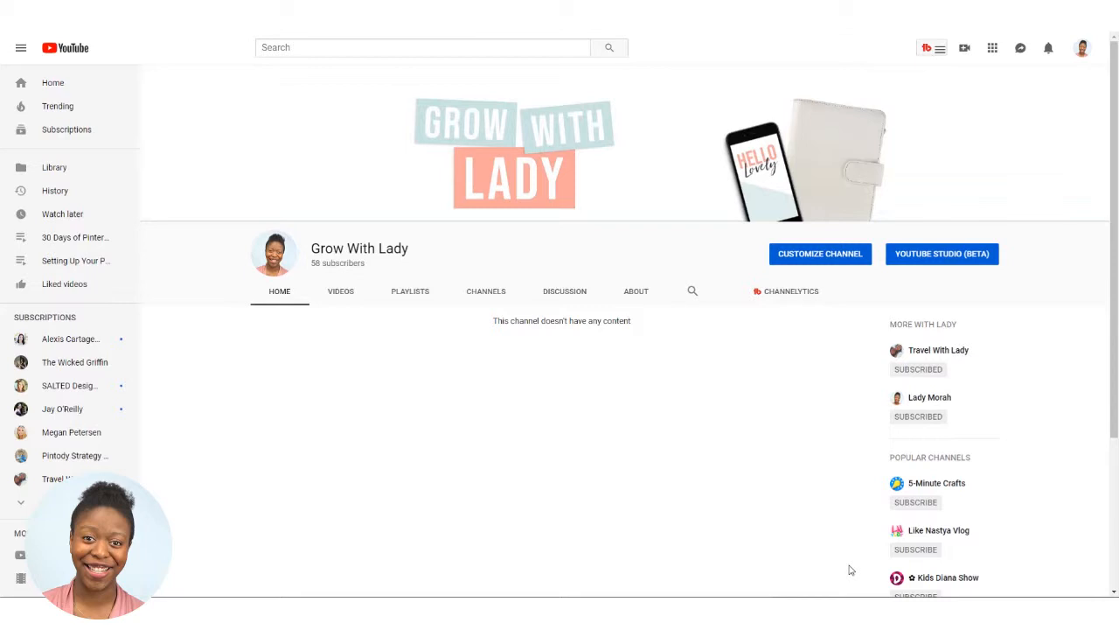
# Look through the channel's uploaded videos, created playlists and channels pages
pyautogui.click(342, 293)
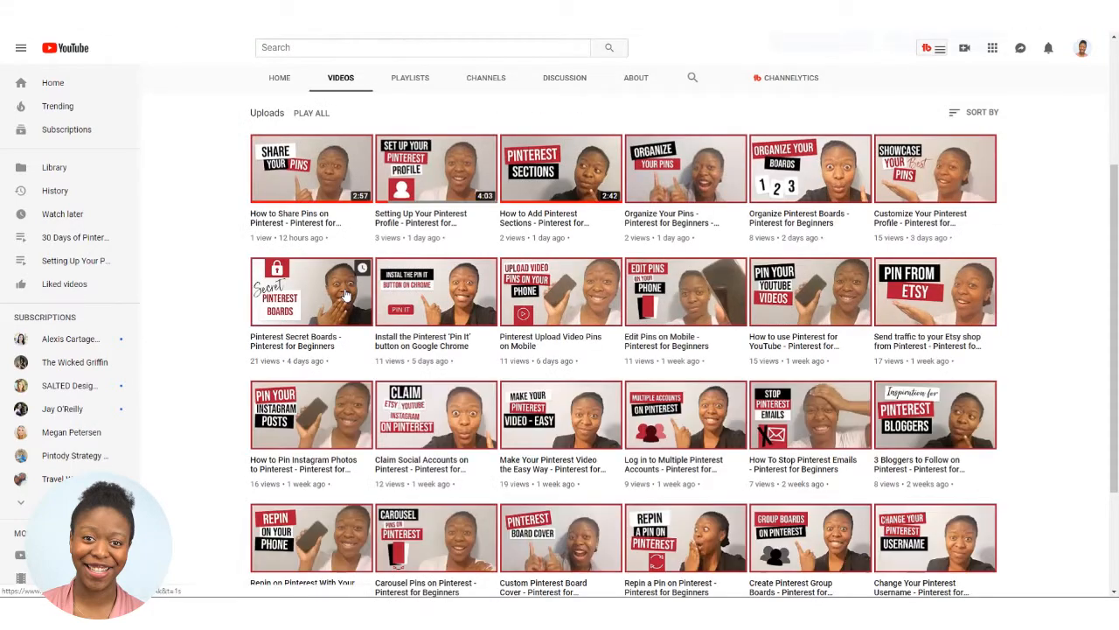
pyautogui.scroll(-3, 547, 254)
pyautogui.scroll(5, 172, 292)
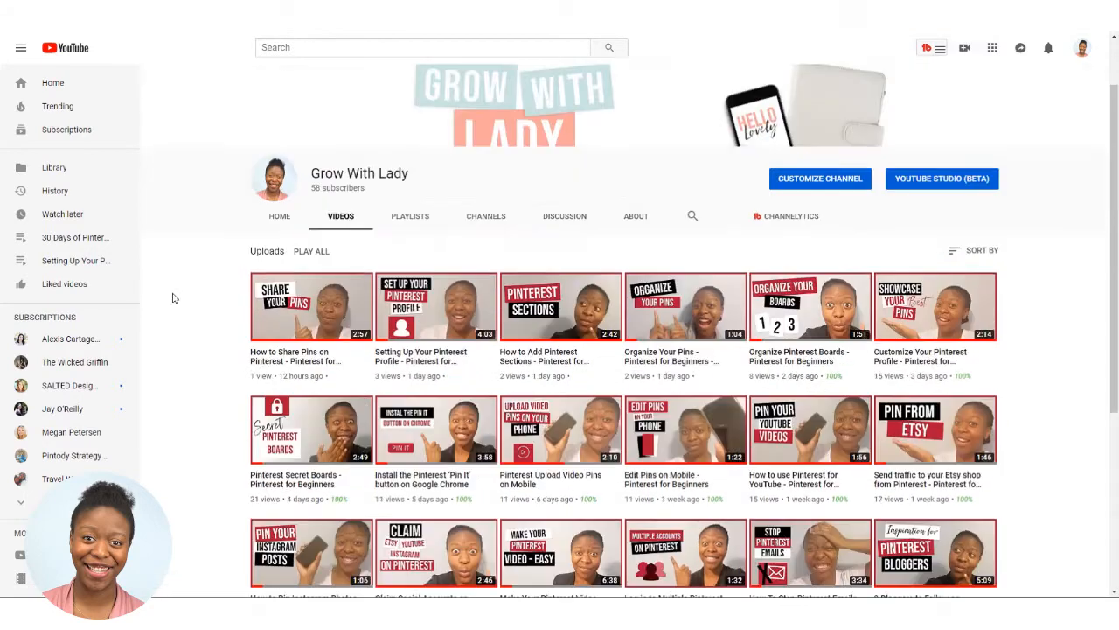
pyautogui.click(422, 294)
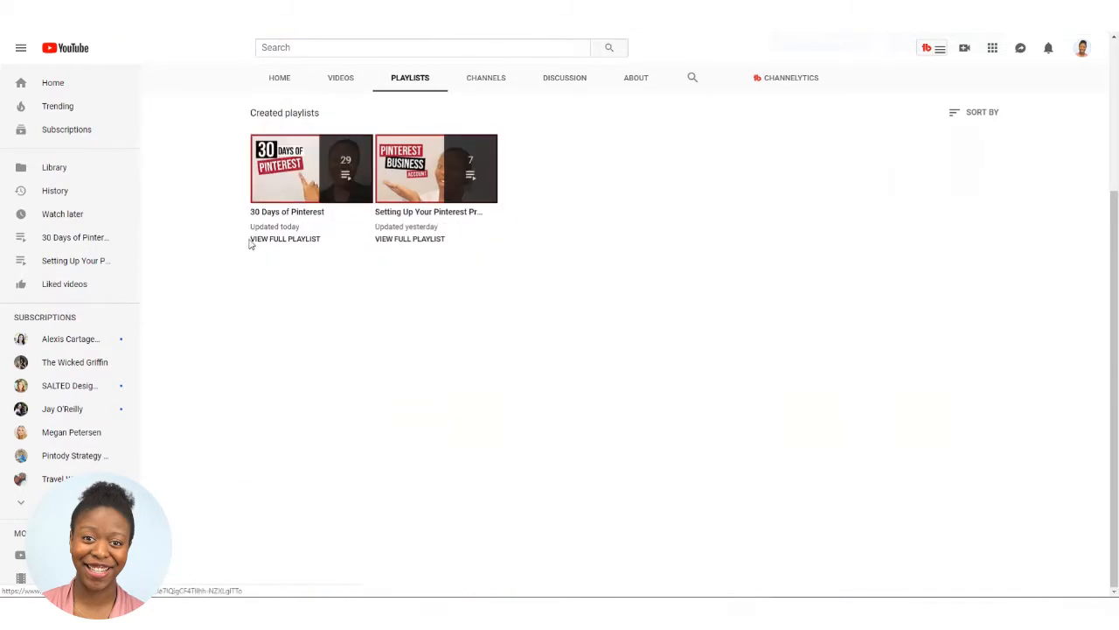
pyautogui.click(496, 83)
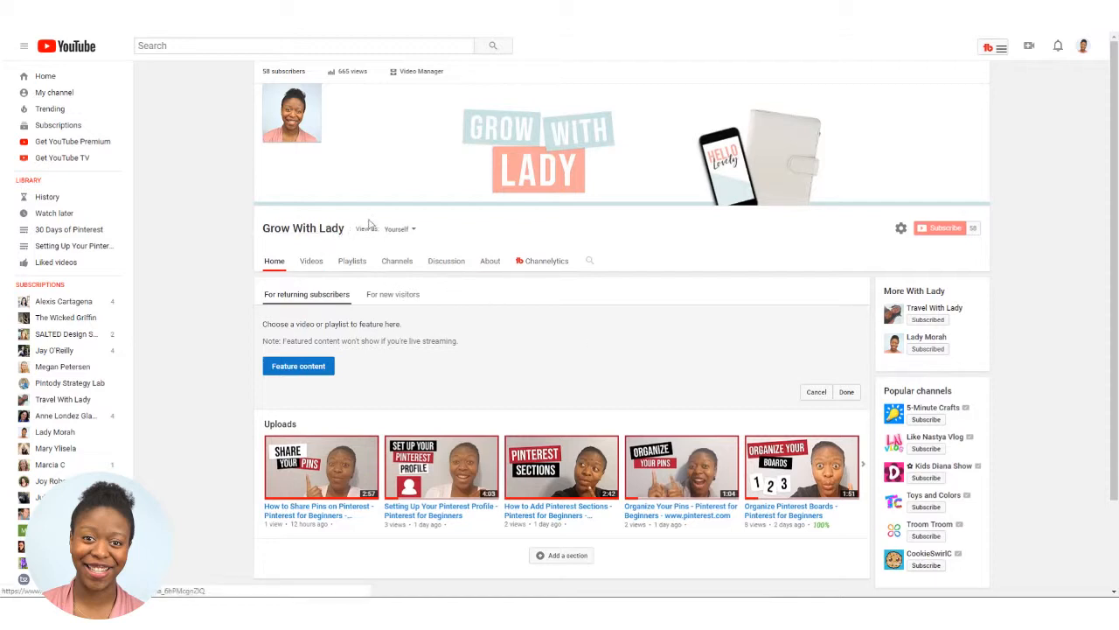
# Check which visitor types the channel page can be viewed as
pyautogui.click(417, 230)
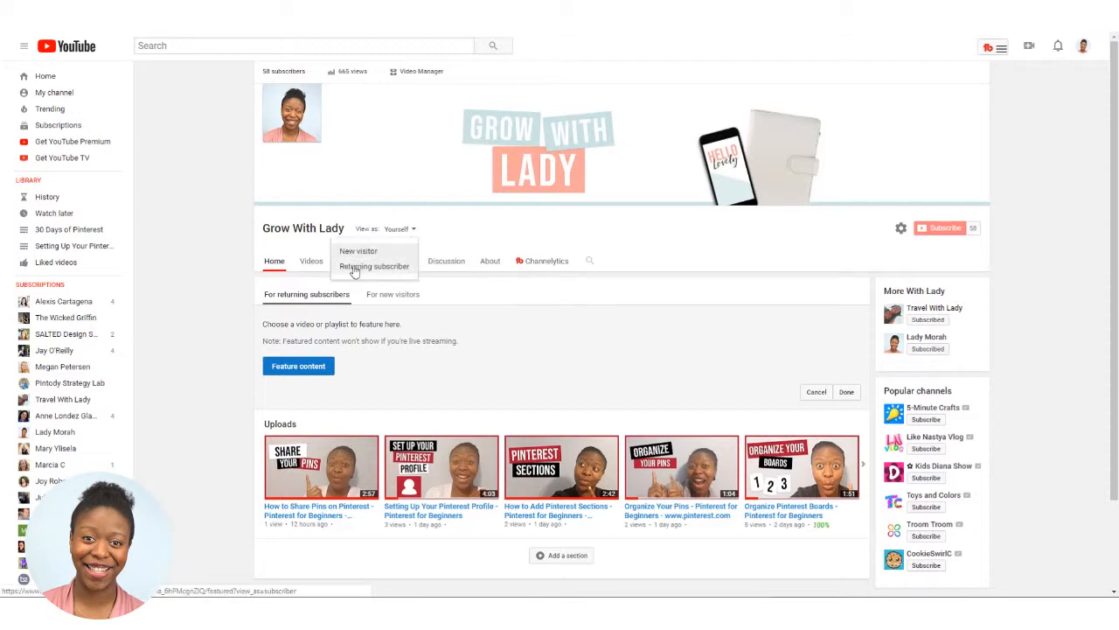
pyautogui.click(524, 329)
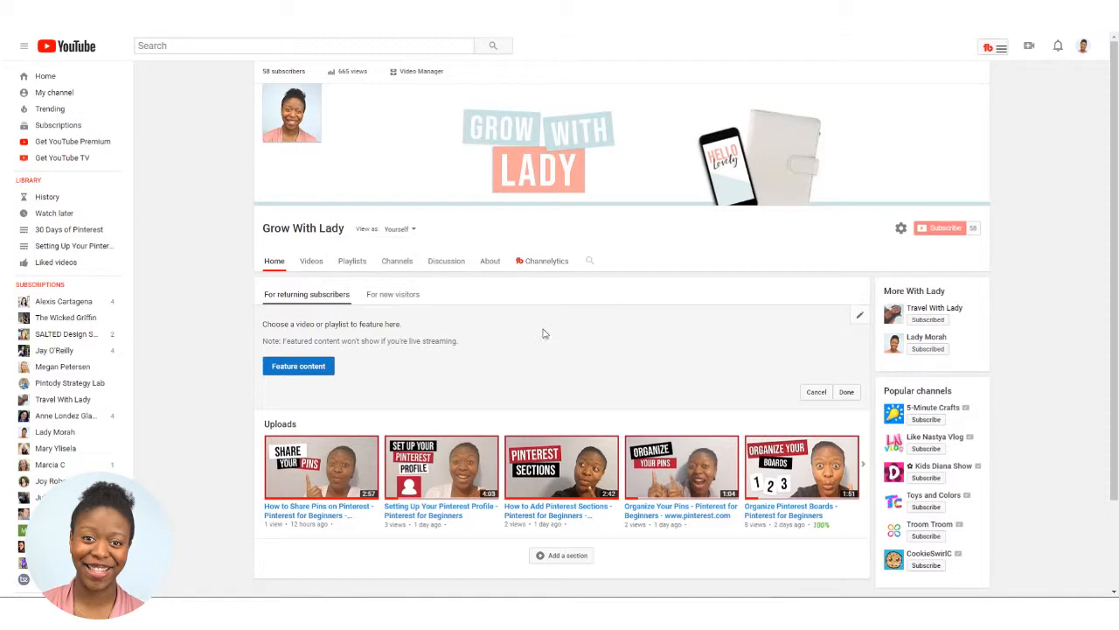
# Start choosing a channel trailer for new visitors and sort the uploads by Most viewed
pyautogui.click(401, 298)
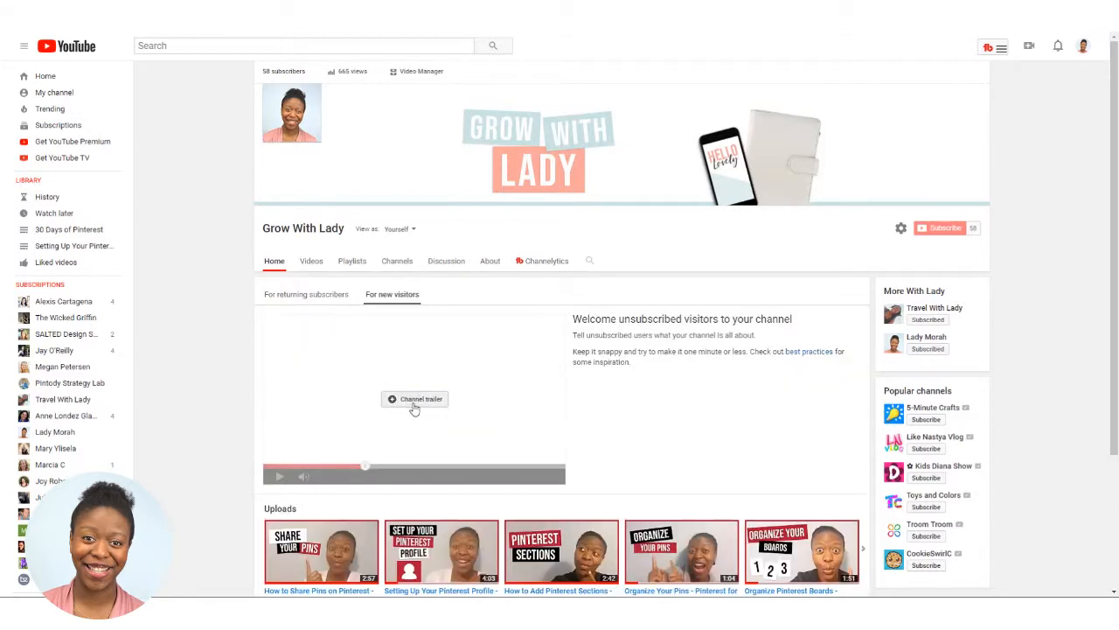
pyautogui.click(415, 407)
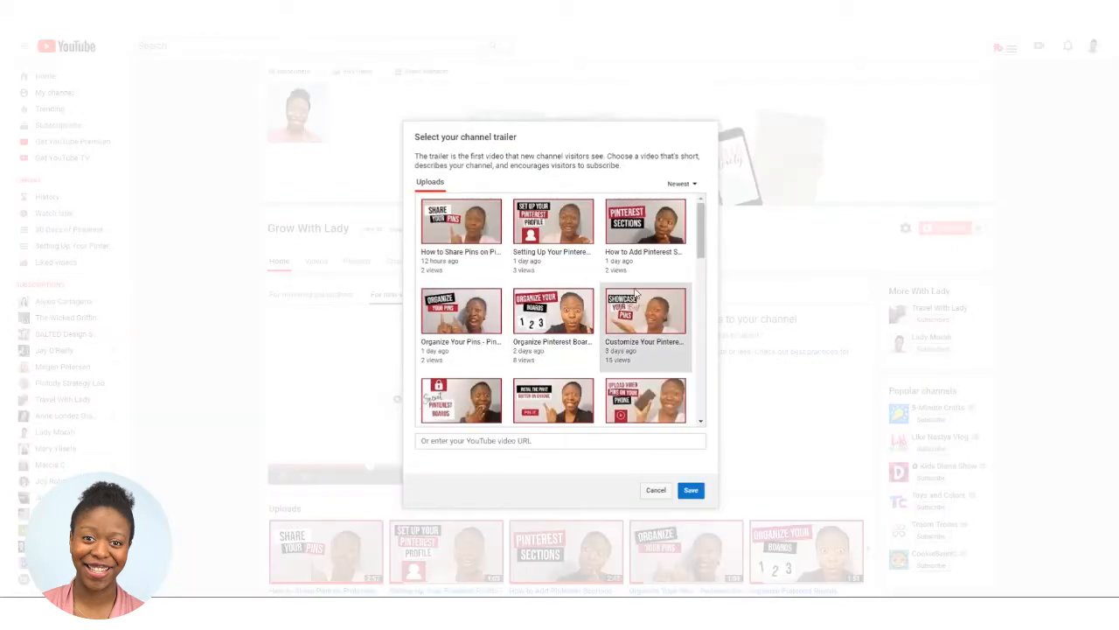
pyautogui.click(681, 186)
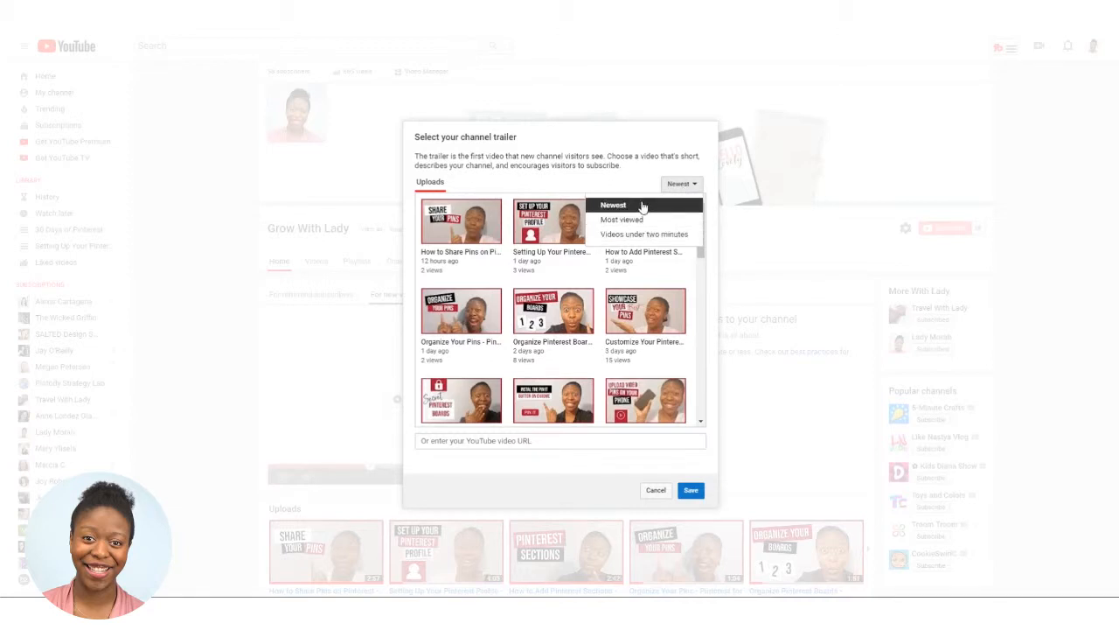
pyautogui.click(652, 220)
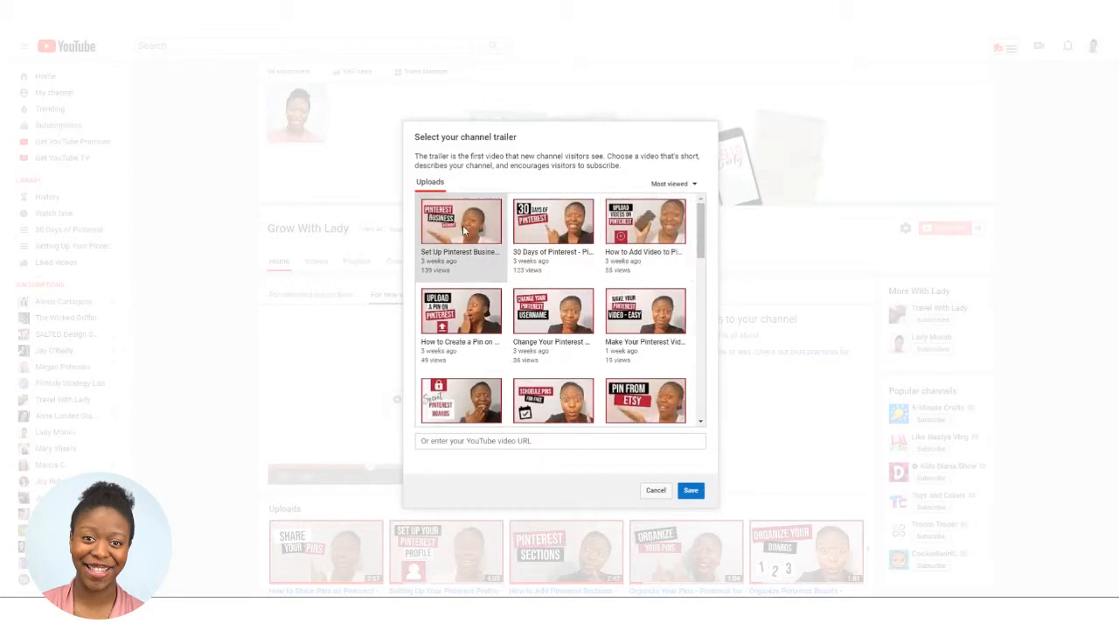
# Select the "Set Up Pinterest Business Account" video as the channel trailer and save it
pyautogui.click(464, 230)
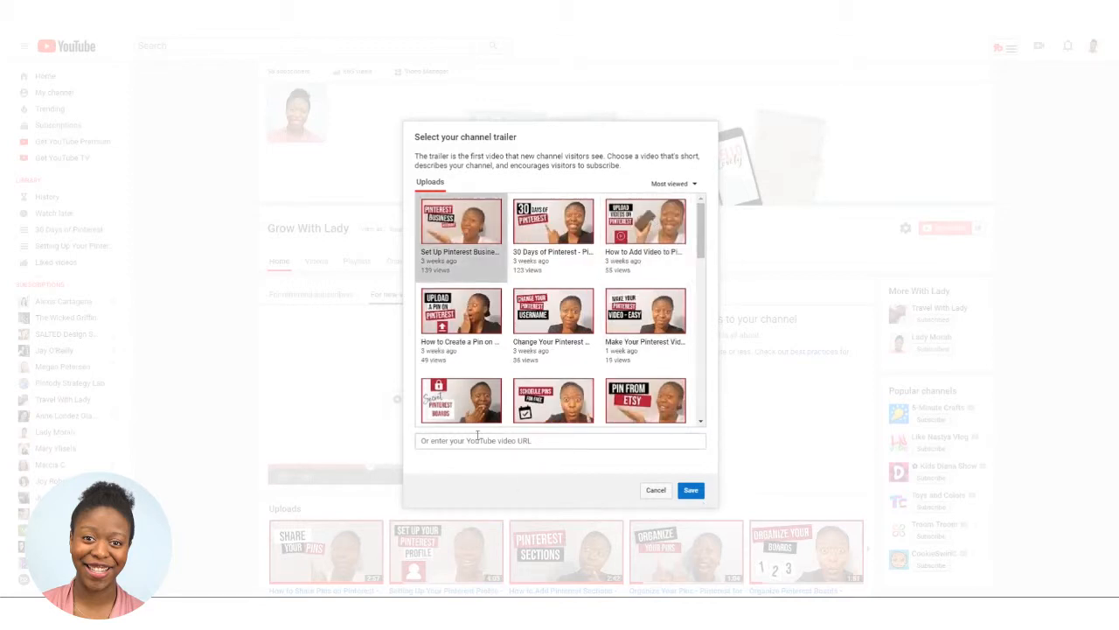
pyautogui.click(506, 442)
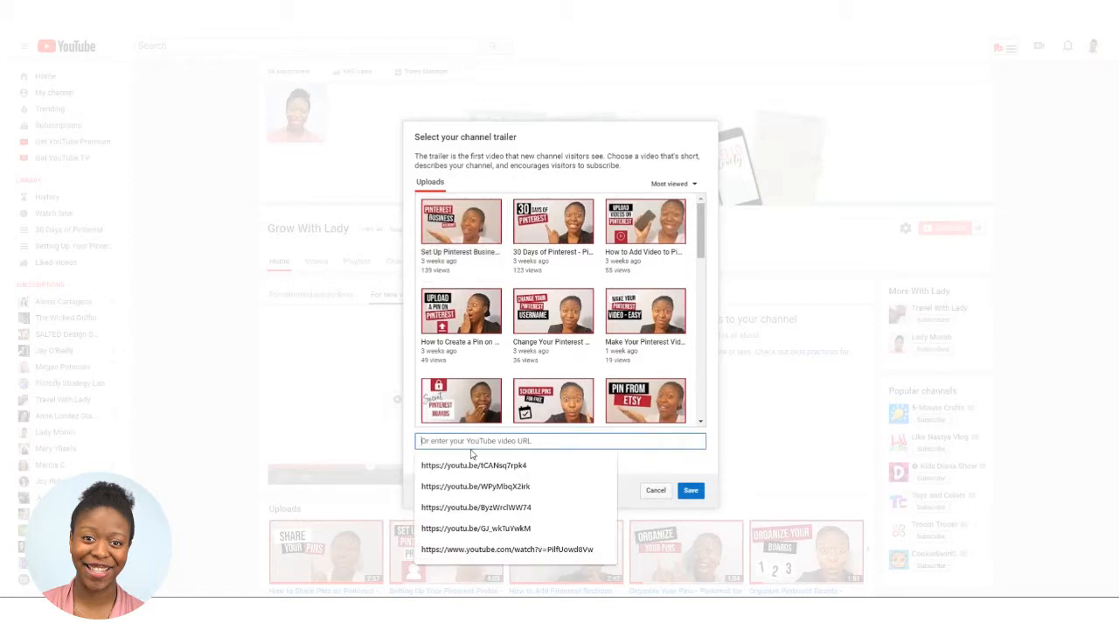
pyautogui.click(676, 470)
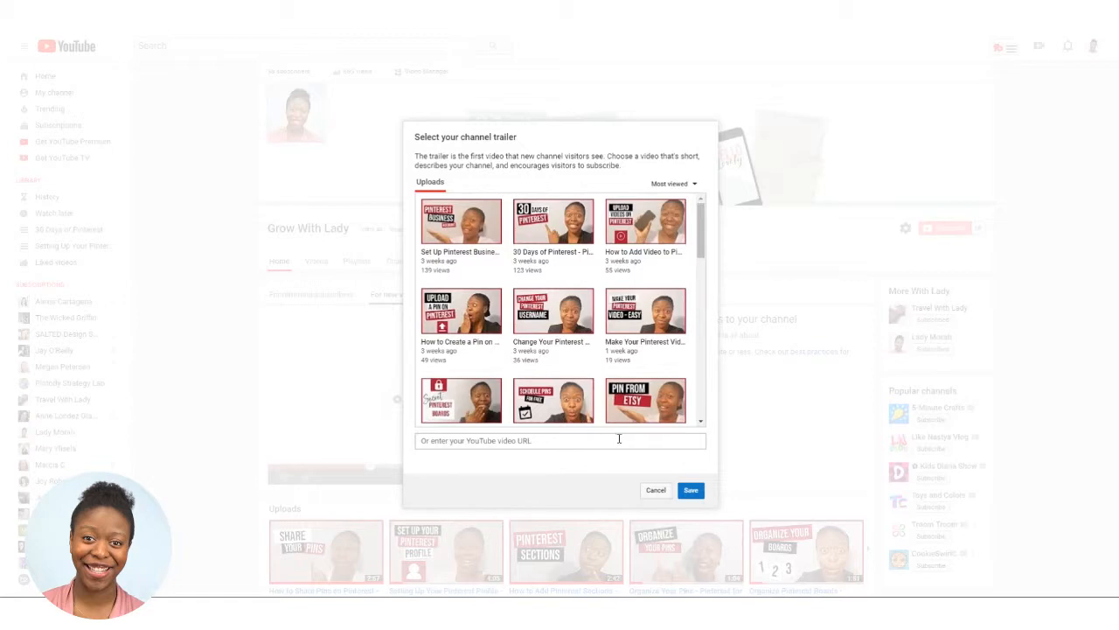
pyautogui.scroll(-5, 643, 347)
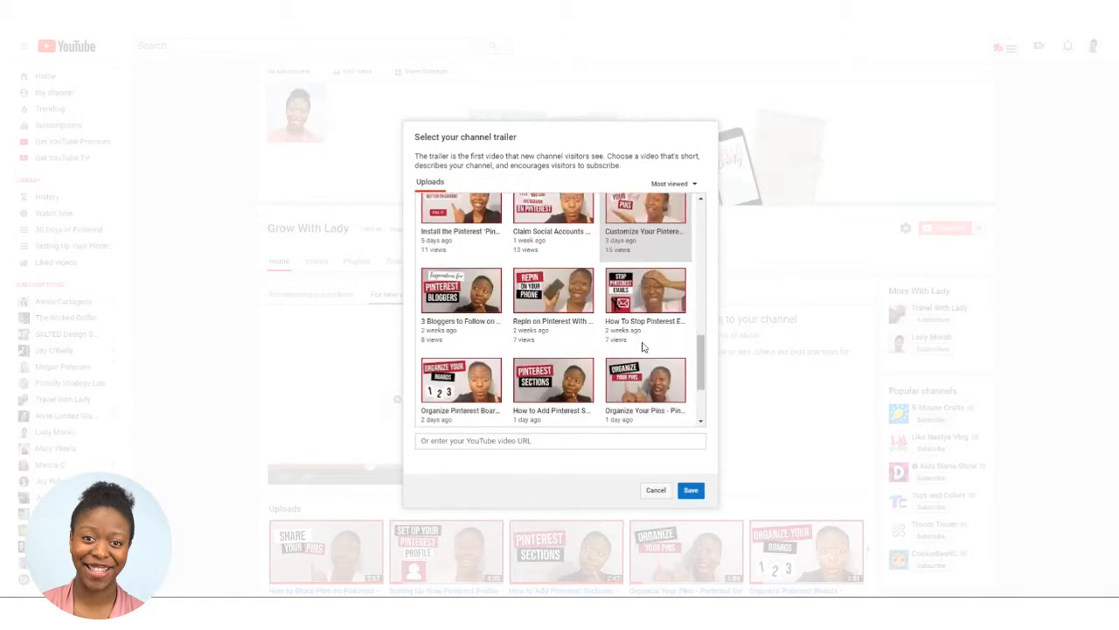
pyautogui.scroll(-2, 643, 347)
pyautogui.scroll(10, 643, 349)
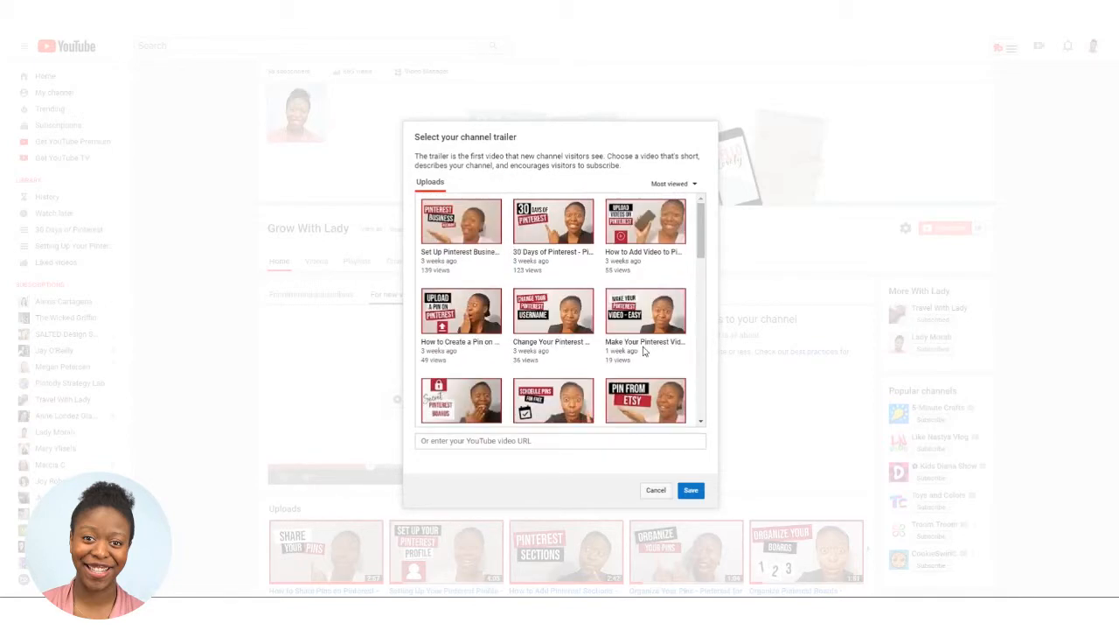
pyautogui.click(464, 207)
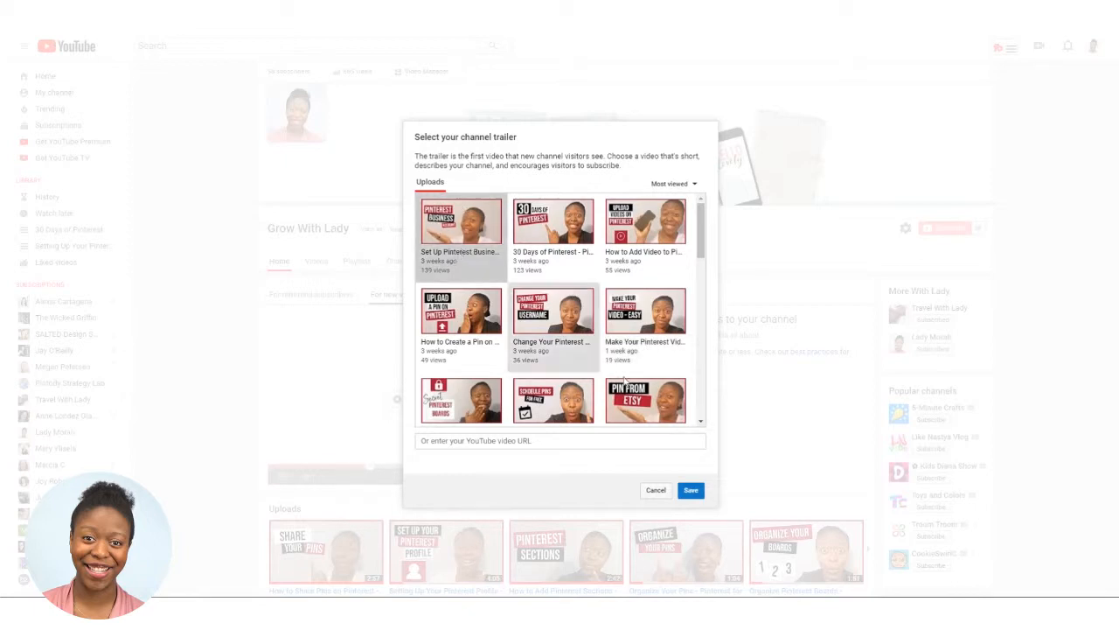
pyautogui.click(691, 490)
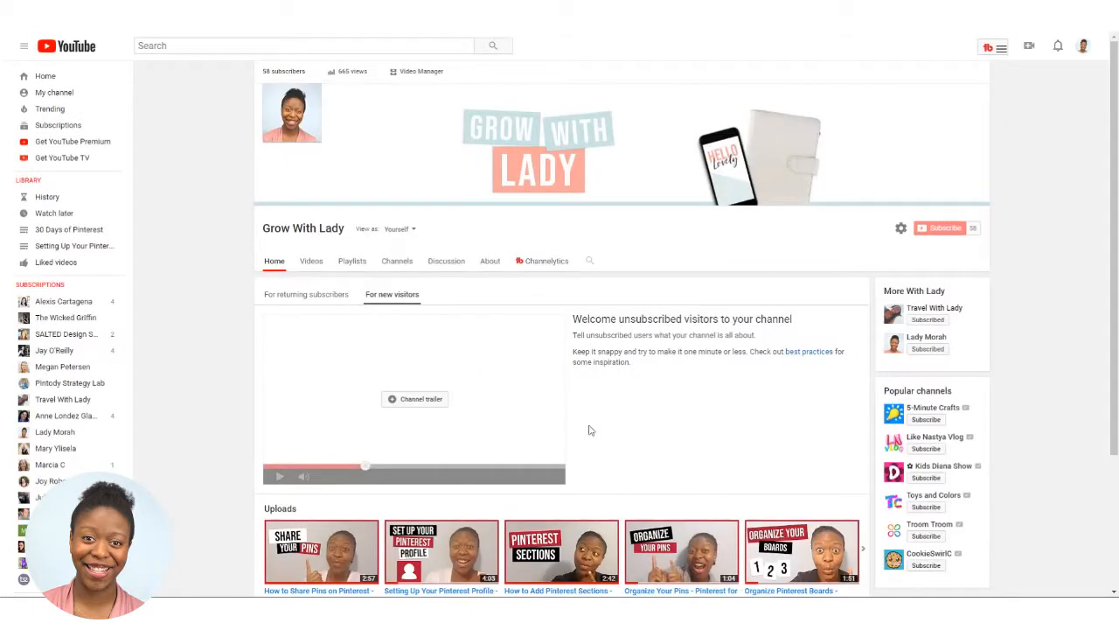
# Change the Uploads section below the trailer to show Created playlists in a Vertical list layout and save it
pyautogui.scroll(-2, 753, 394)
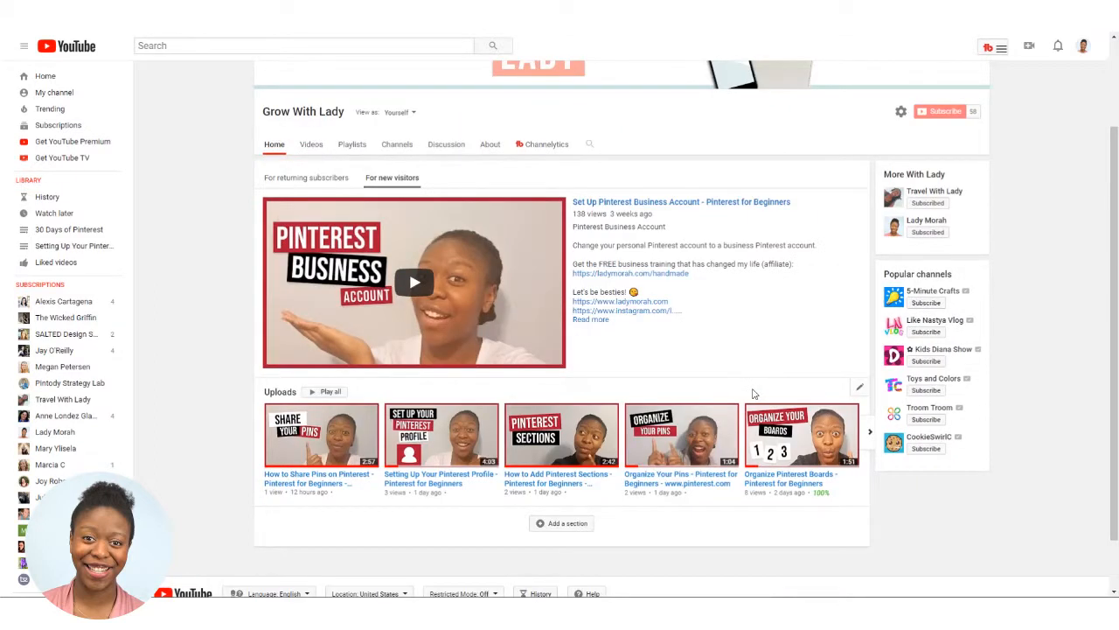
pyautogui.scroll(-1, 709, 403)
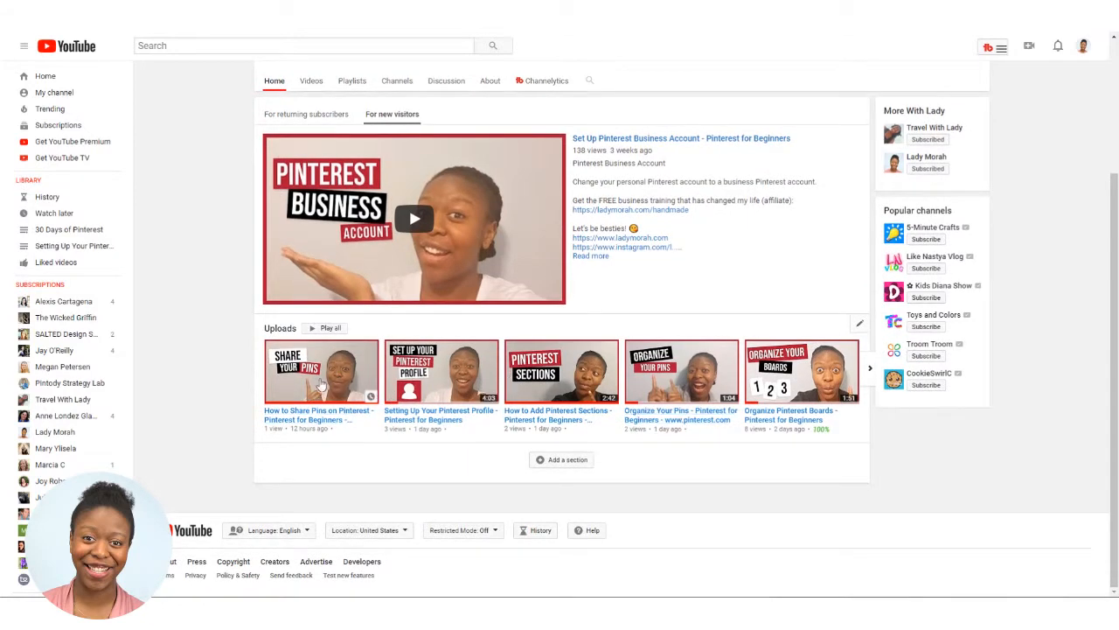
pyautogui.click(858, 327)
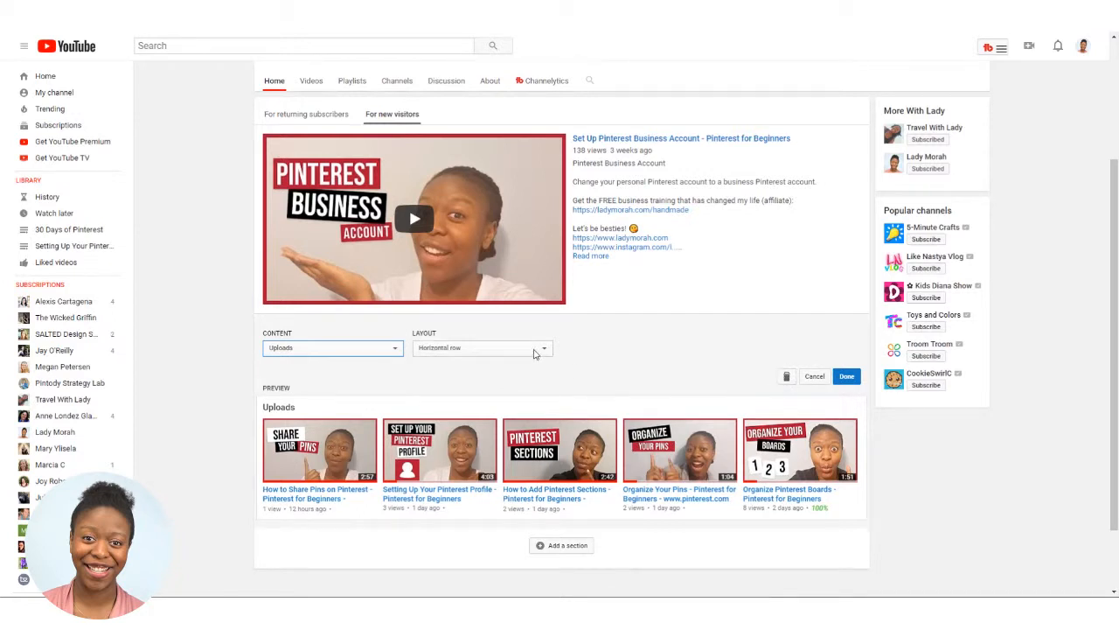
pyautogui.click(534, 350)
pyautogui.click(501, 372)
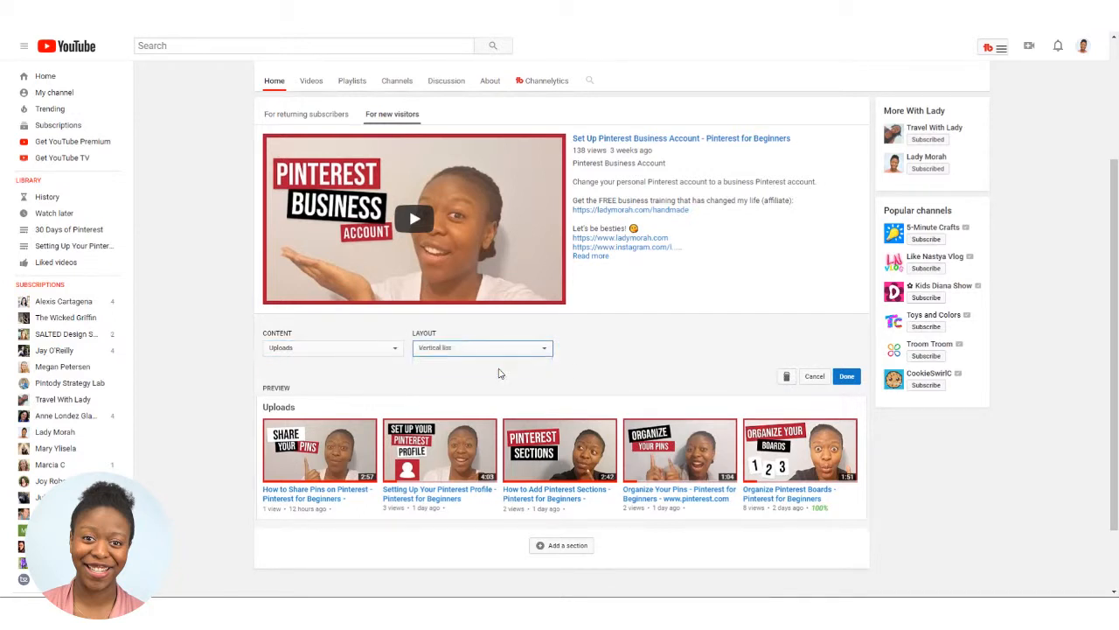
pyautogui.scroll(-3, 465, 378)
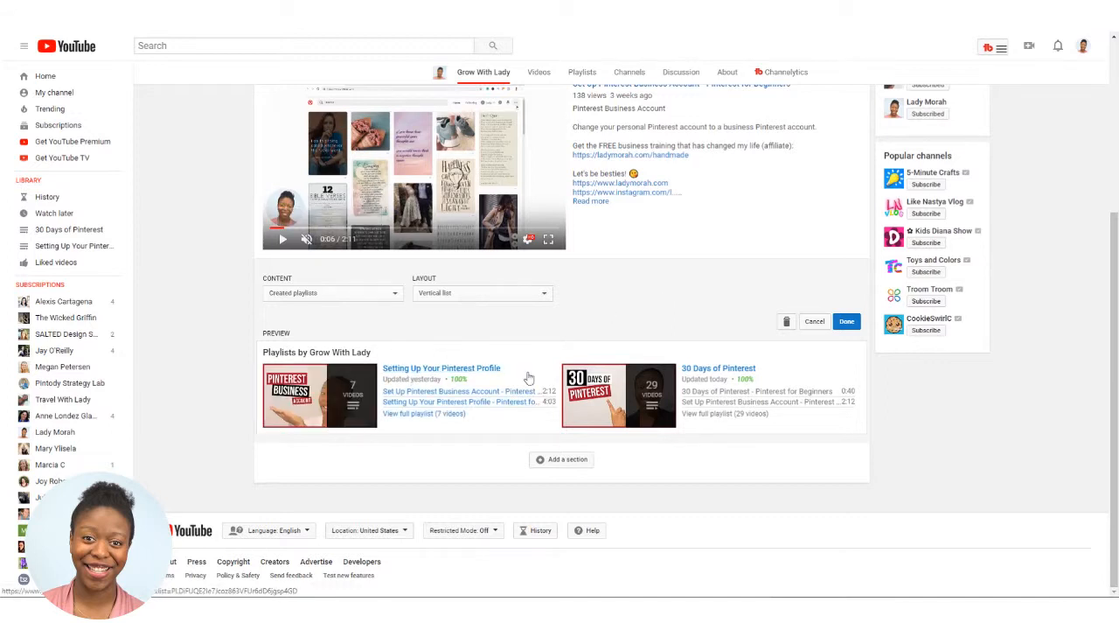
pyautogui.click(845, 321)
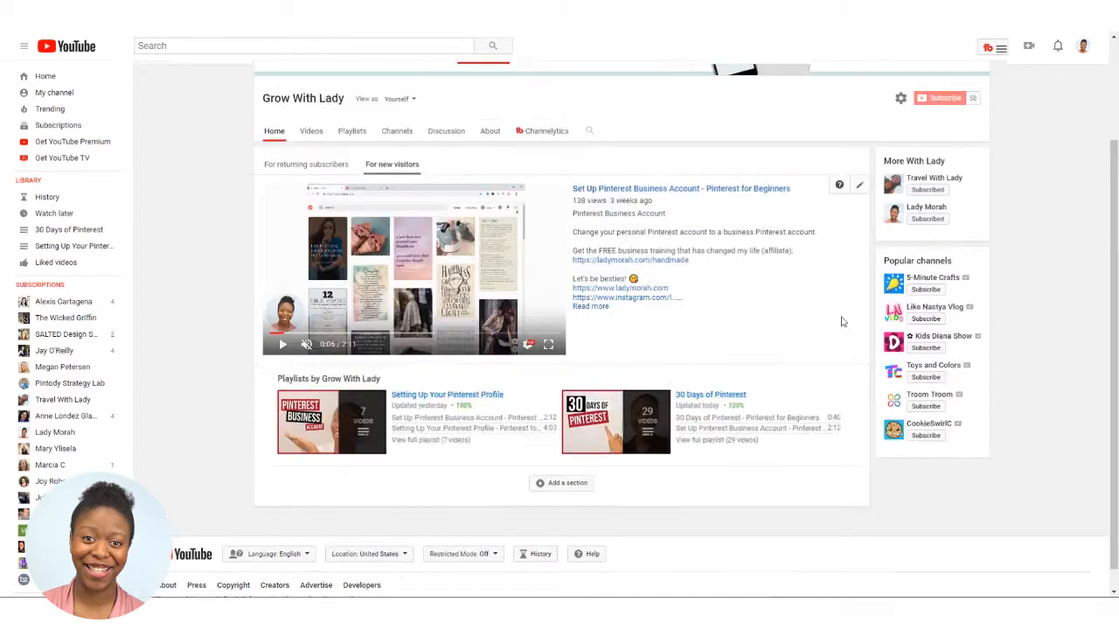
# Add a section below the playlists that shows Uploads in a Horizontal row layout
pyautogui.scroll(-1, 770, 278)
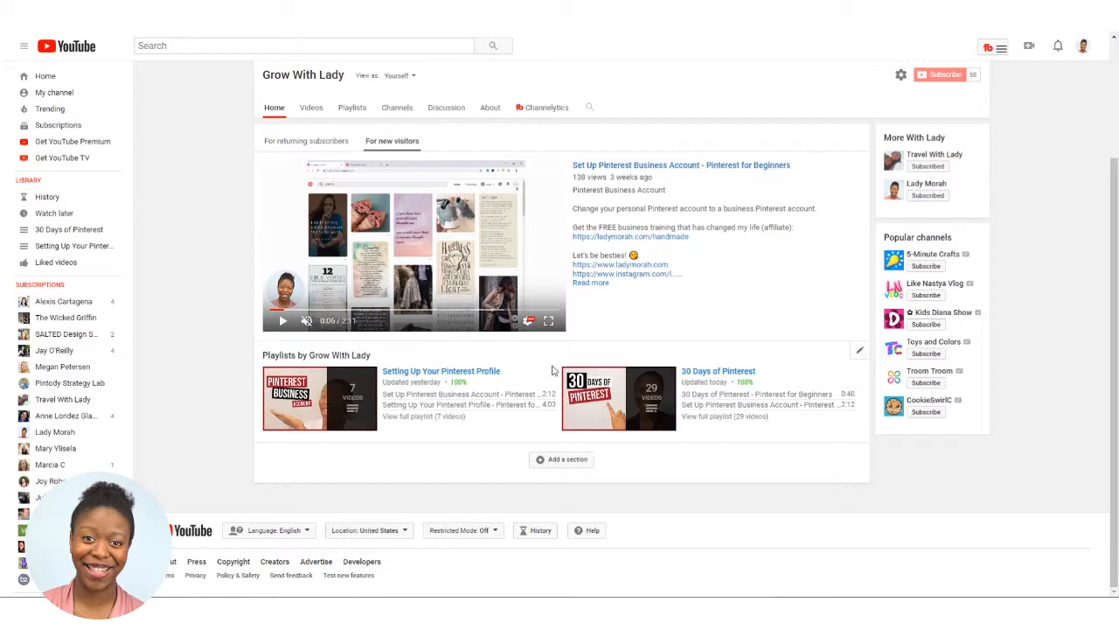
pyautogui.scroll(2, 551, 371)
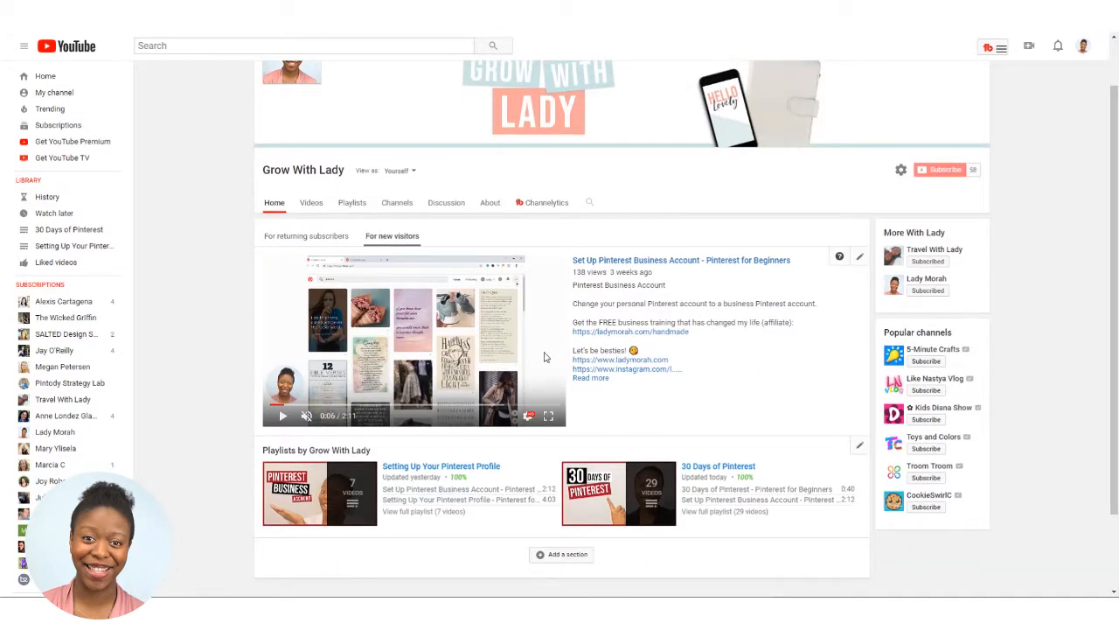
pyautogui.scroll(-2, 547, 360)
pyautogui.click(548, 461)
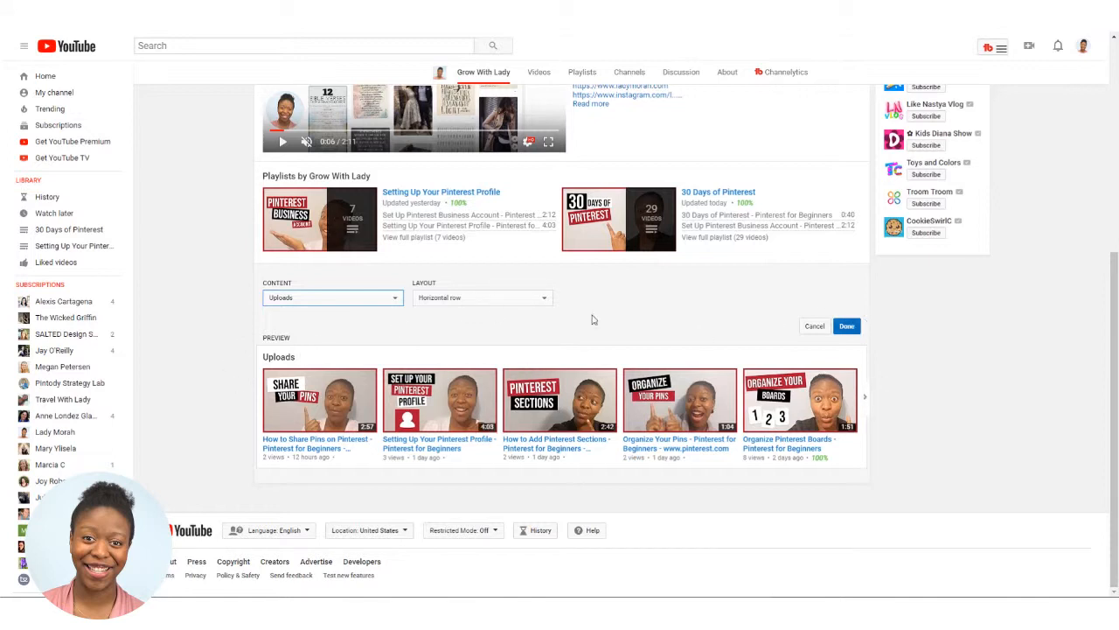
pyautogui.click(494, 299)
pyautogui.click(472, 321)
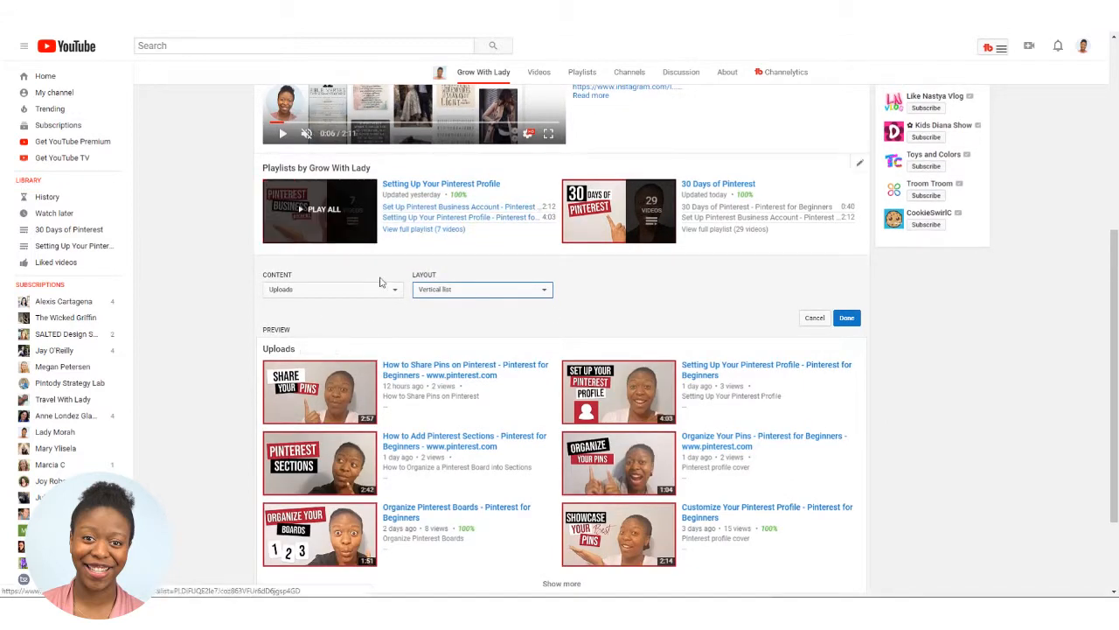
pyautogui.click(488, 295)
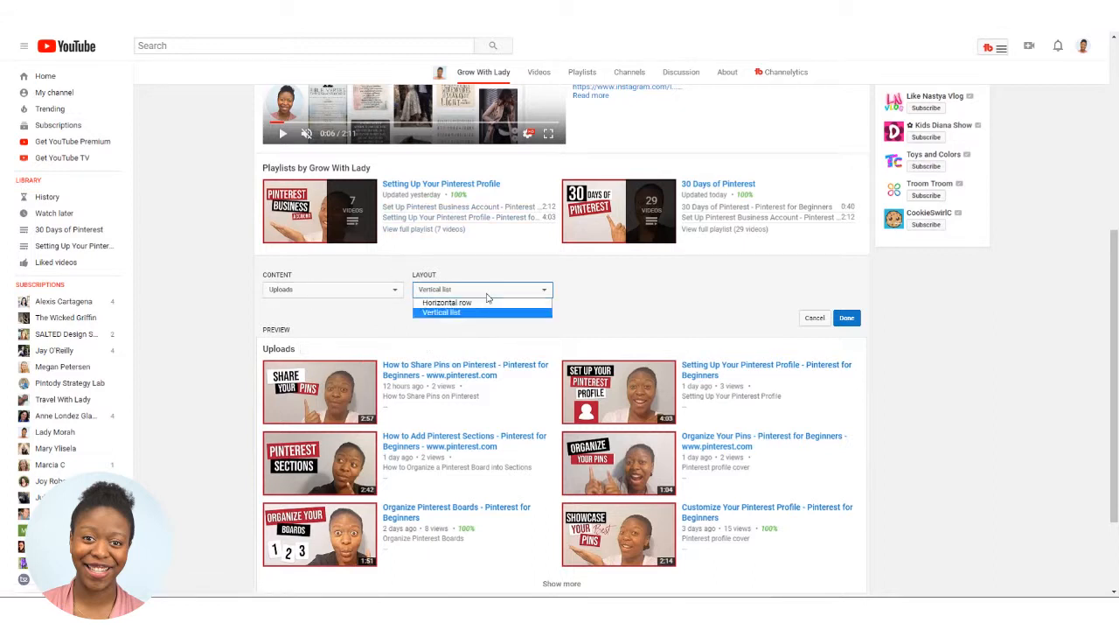
pyautogui.click(486, 302)
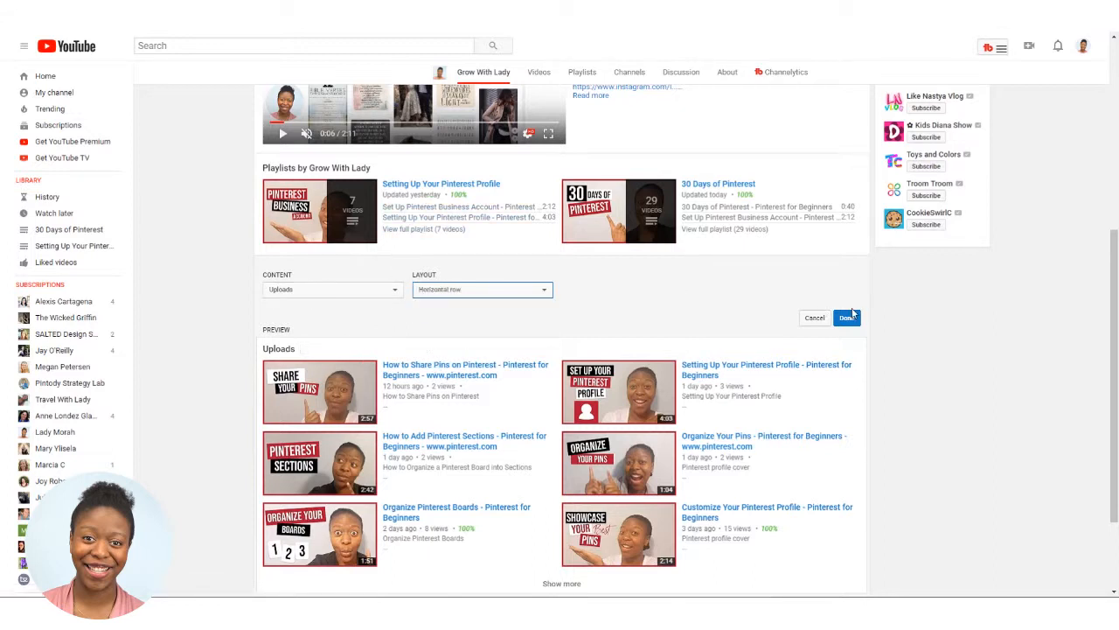
pyautogui.click(846, 318)
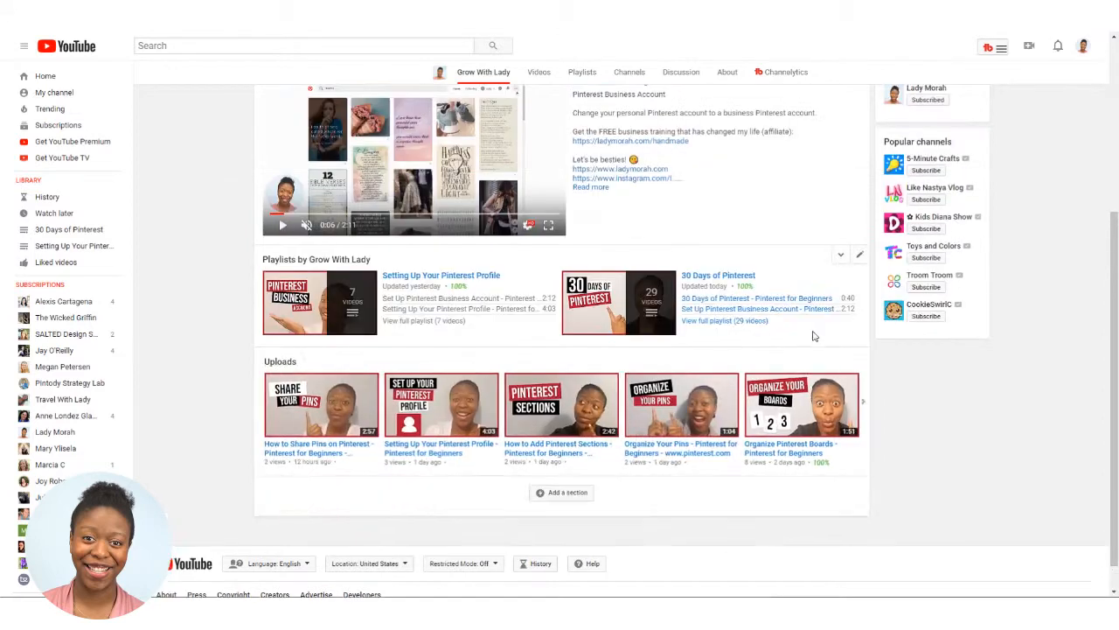
# Add a section below Uploads with Single playlist content, using "Setting Up Your Pinterest Profile" from My Playlists
pyautogui.scroll(-1, 813, 336)
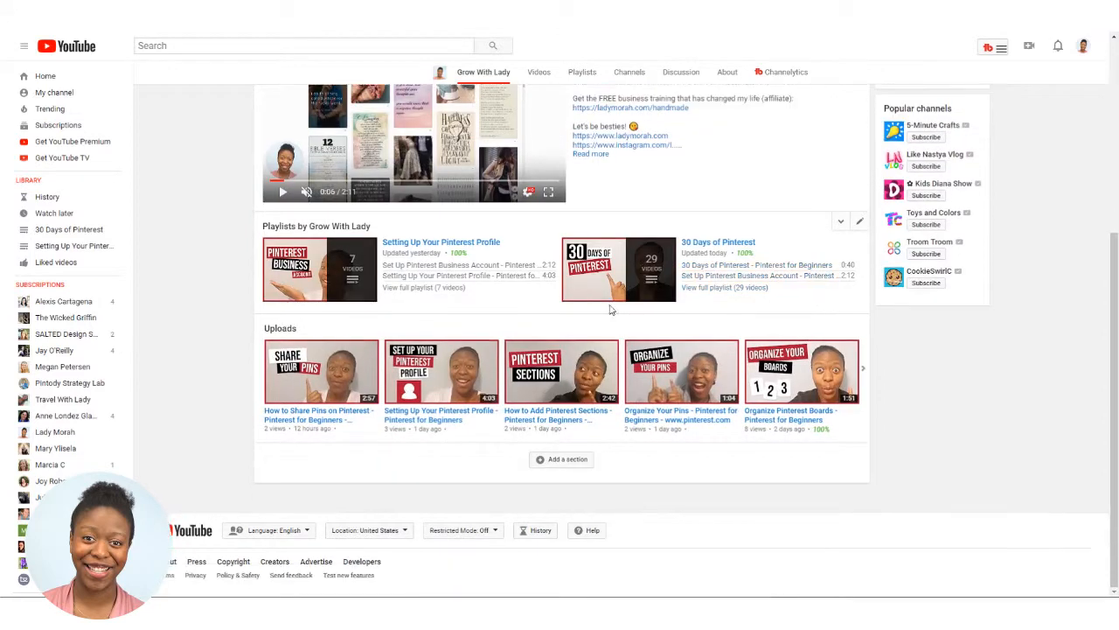
pyautogui.click(565, 460)
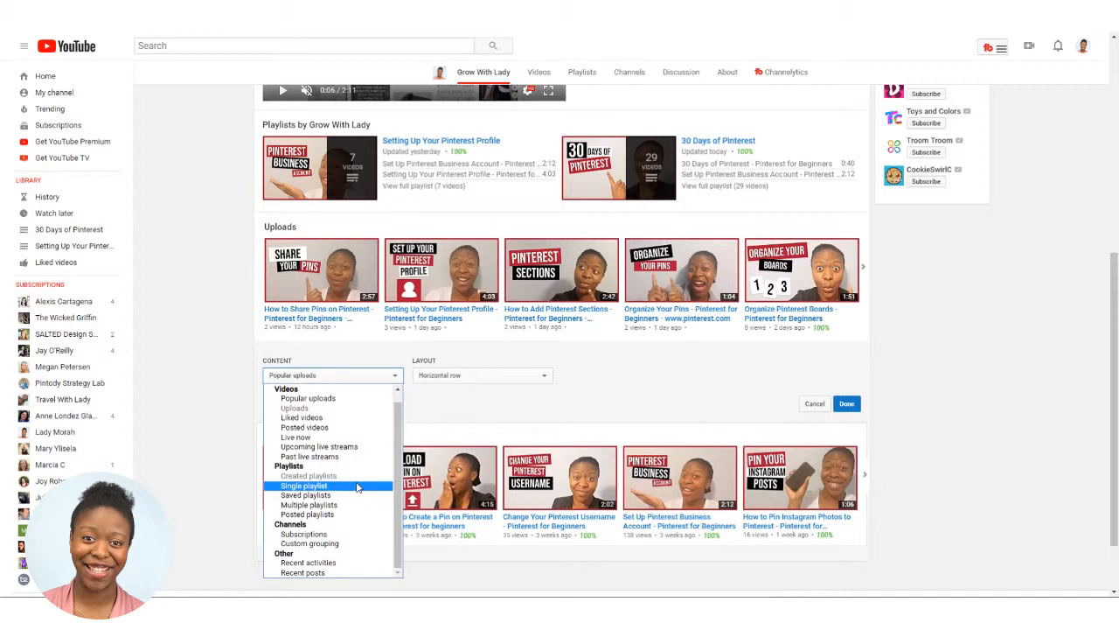
pyautogui.click(357, 487)
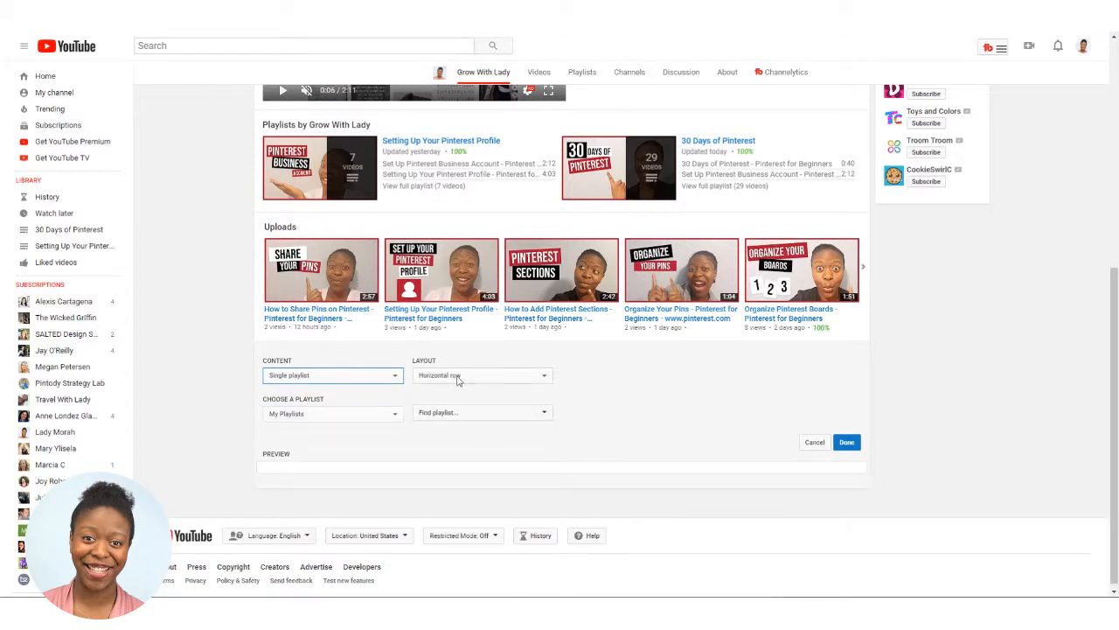
pyautogui.click(353, 415)
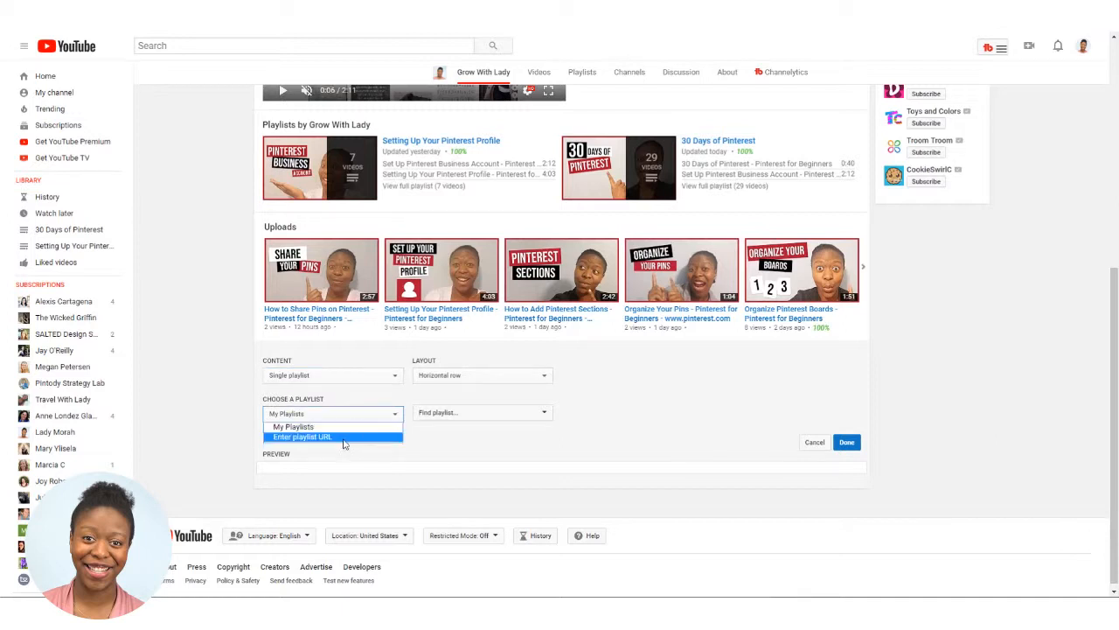
pyautogui.click(453, 414)
pyautogui.click(453, 415)
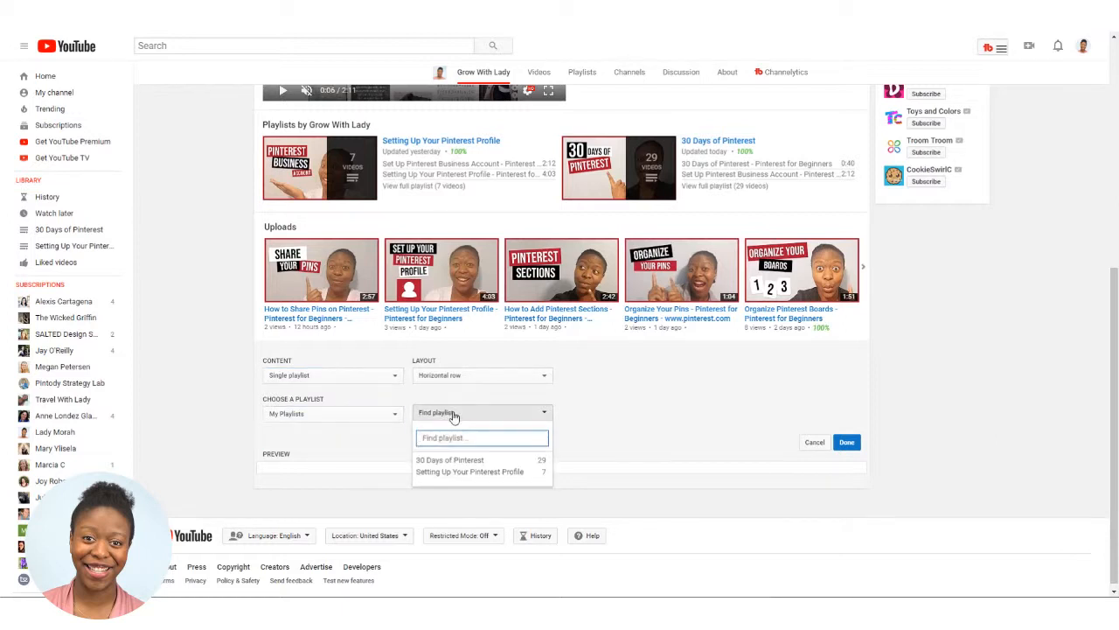
pyautogui.click(474, 472)
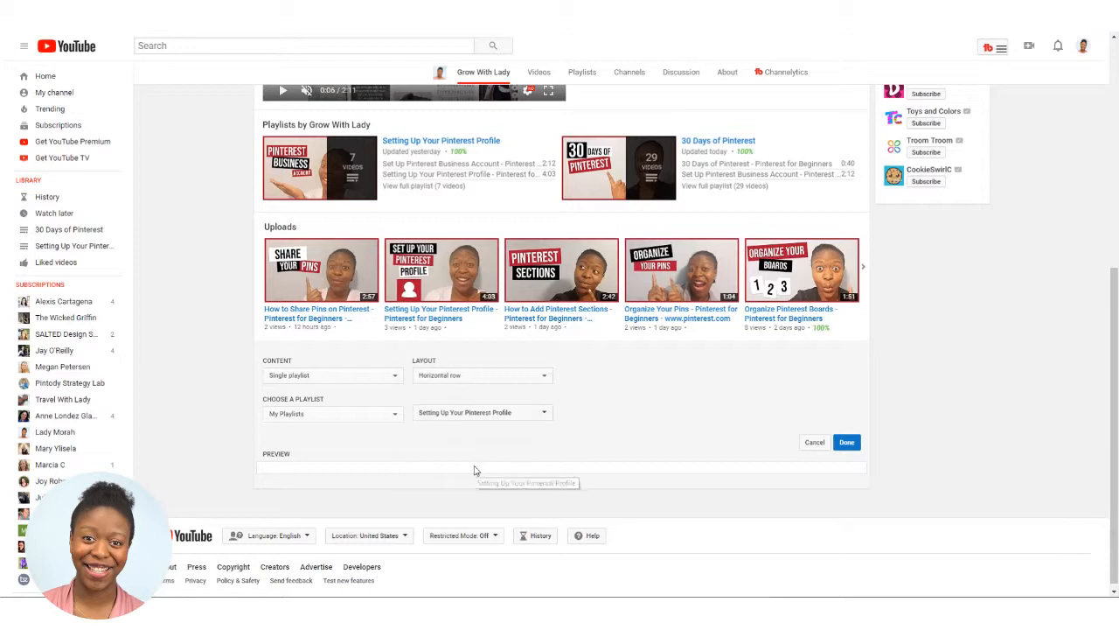
# Set the new playlist section's layout to Vertical list and save the section
pyautogui.scroll(-3, 507, 385)
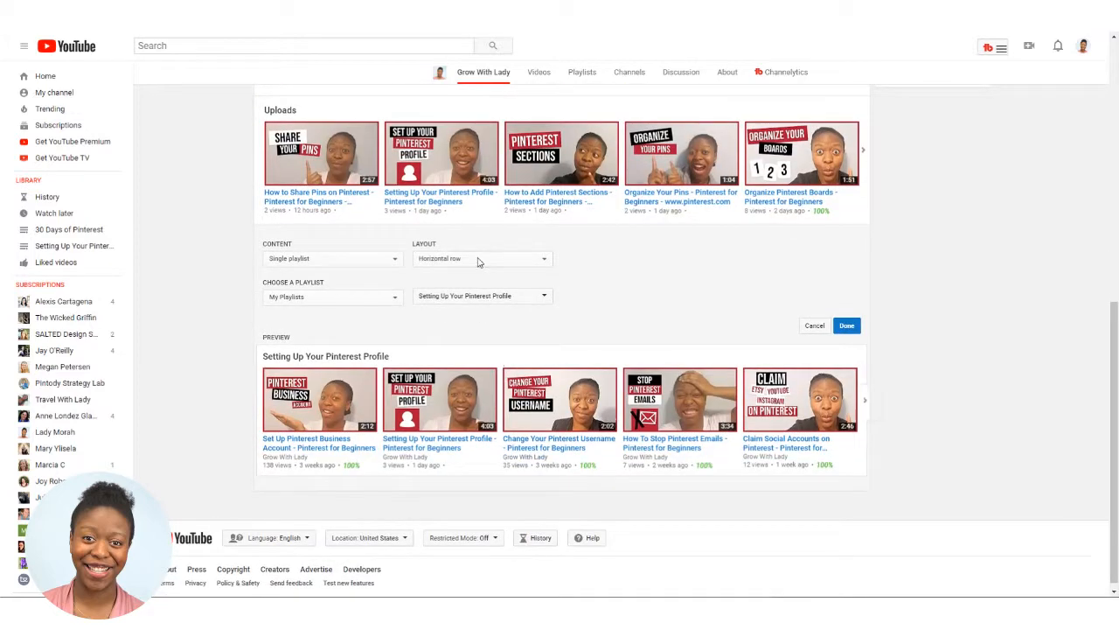
pyautogui.click(476, 259)
pyautogui.click(468, 282)
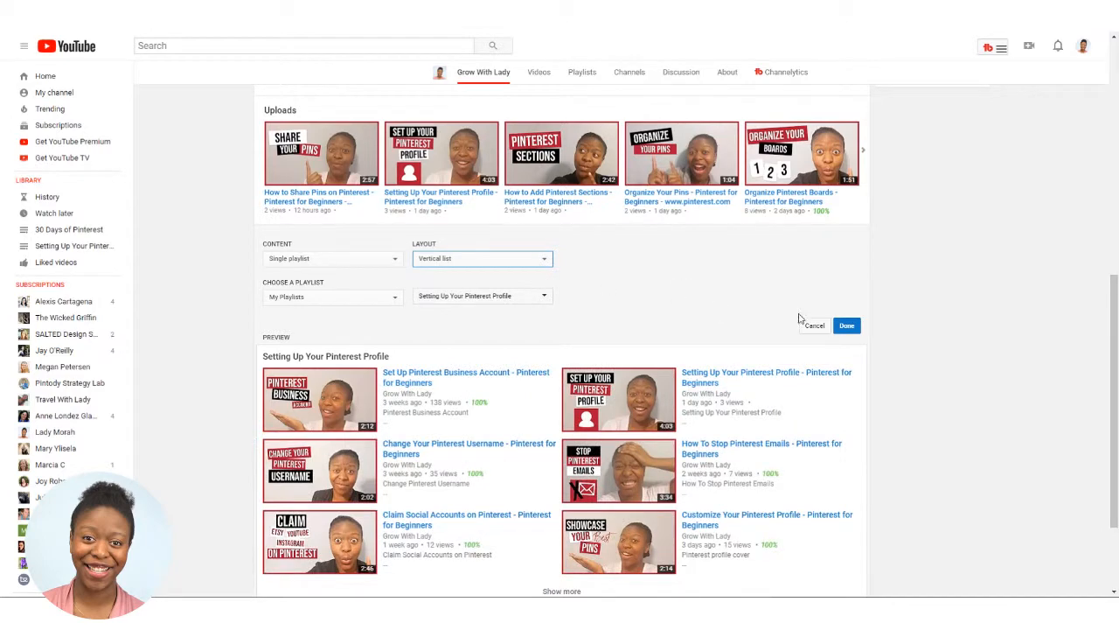
pyautogui.click(849, 325)
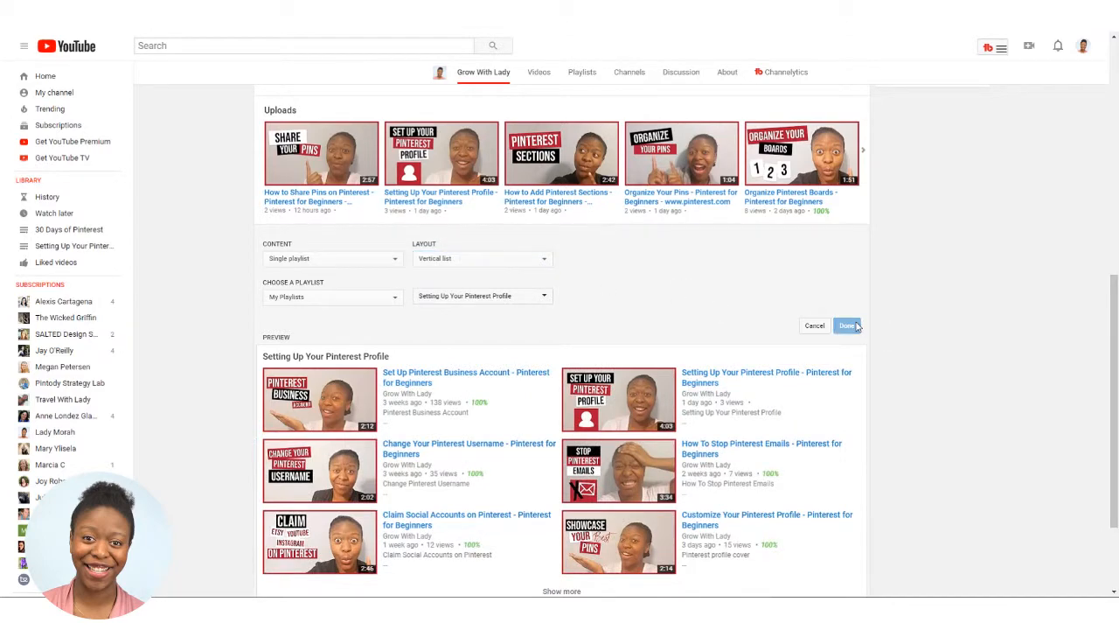
# Review the home page for new visitors, from the channel trailer through the playlists, uploads and single playlist sections
pyautogui.scroll(2, 219, 200)
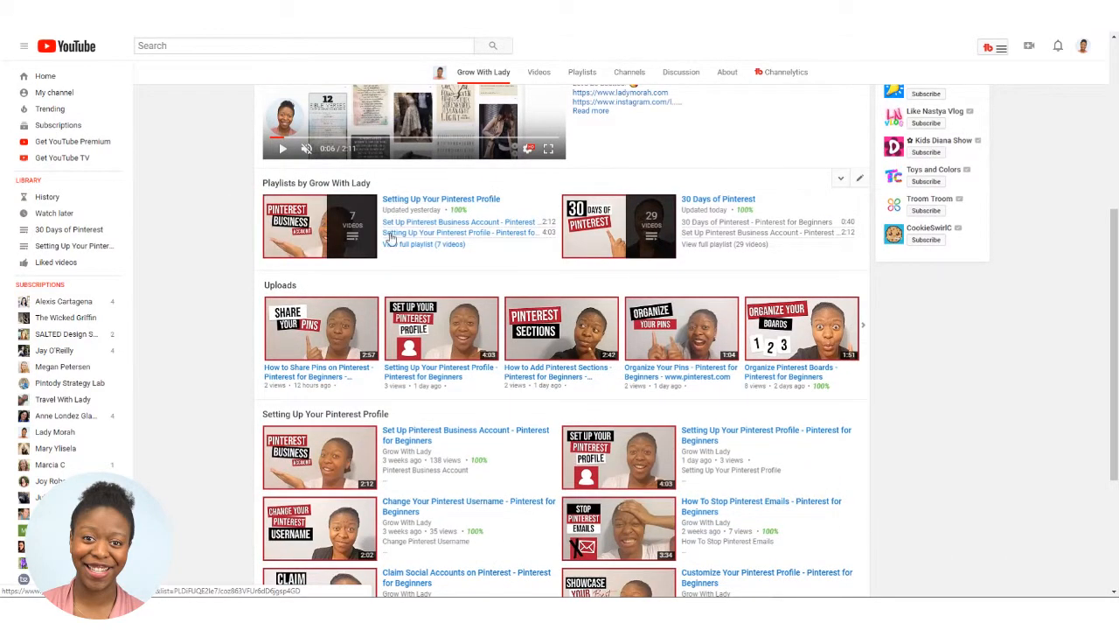
pyautogui.scroll(-3, 250, 323)
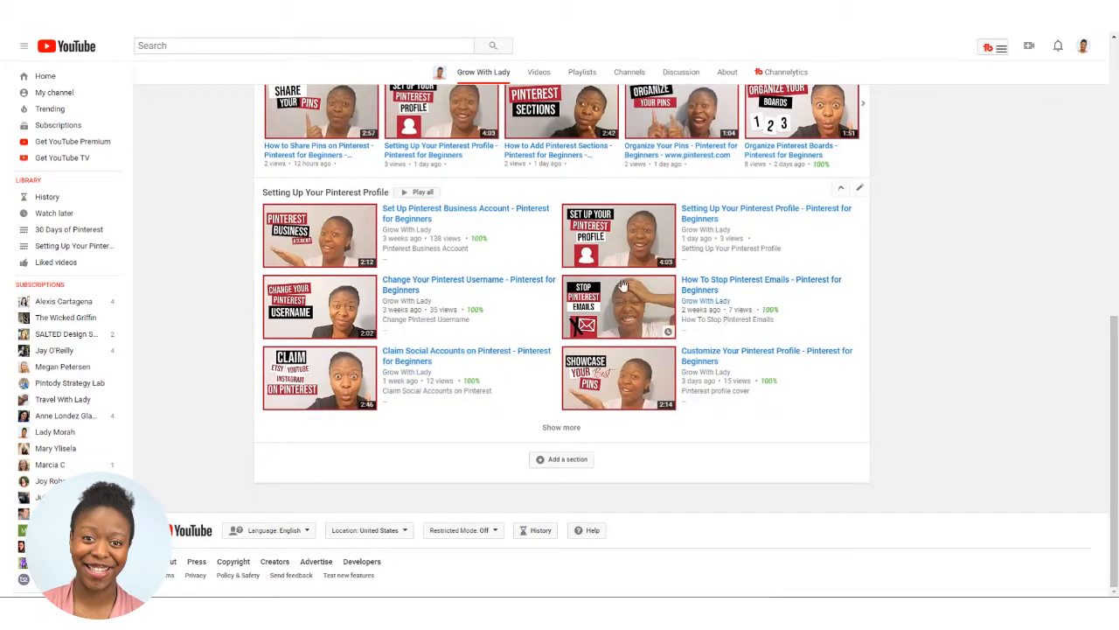
pyautogui.scroll(3, 818, 333)
pyautogui.scroll(-2, 818, 334)
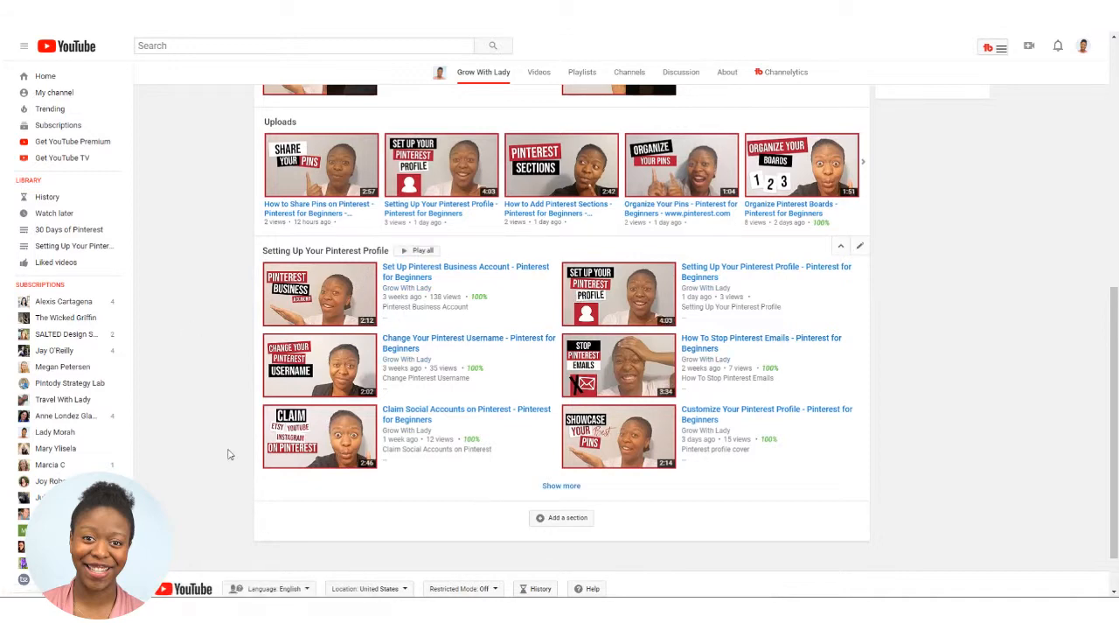
pyautogui.scroll(4, 228, 454)
pyautogui.scroll(-1, 232, 442)
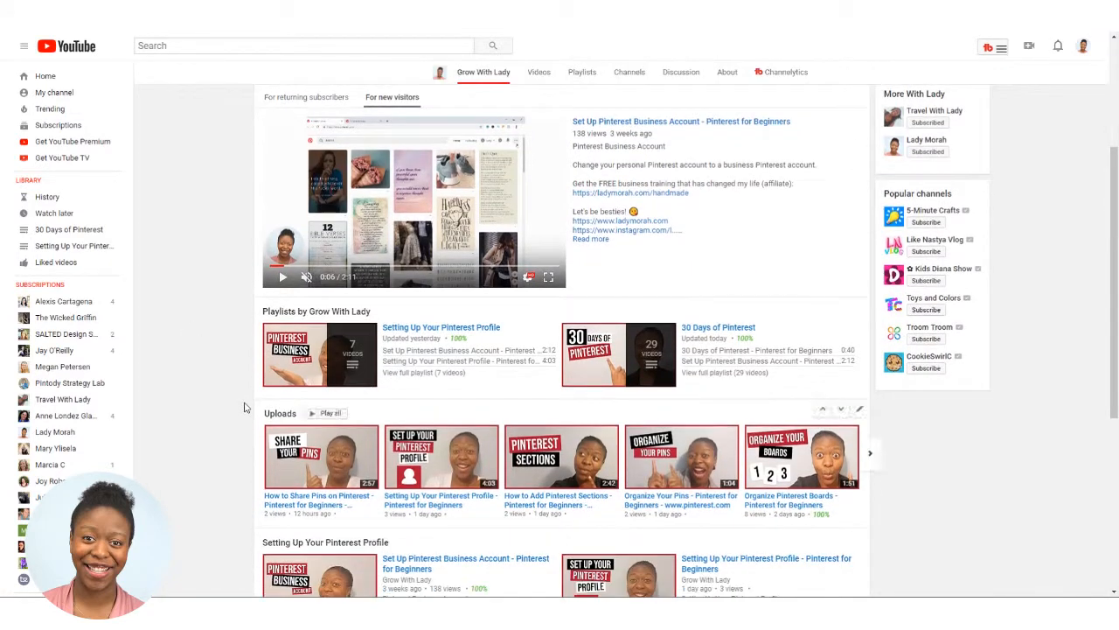
pyautogui.scroll(1, 228, 383)
pyautogui.scroll(-3, 262, 289)
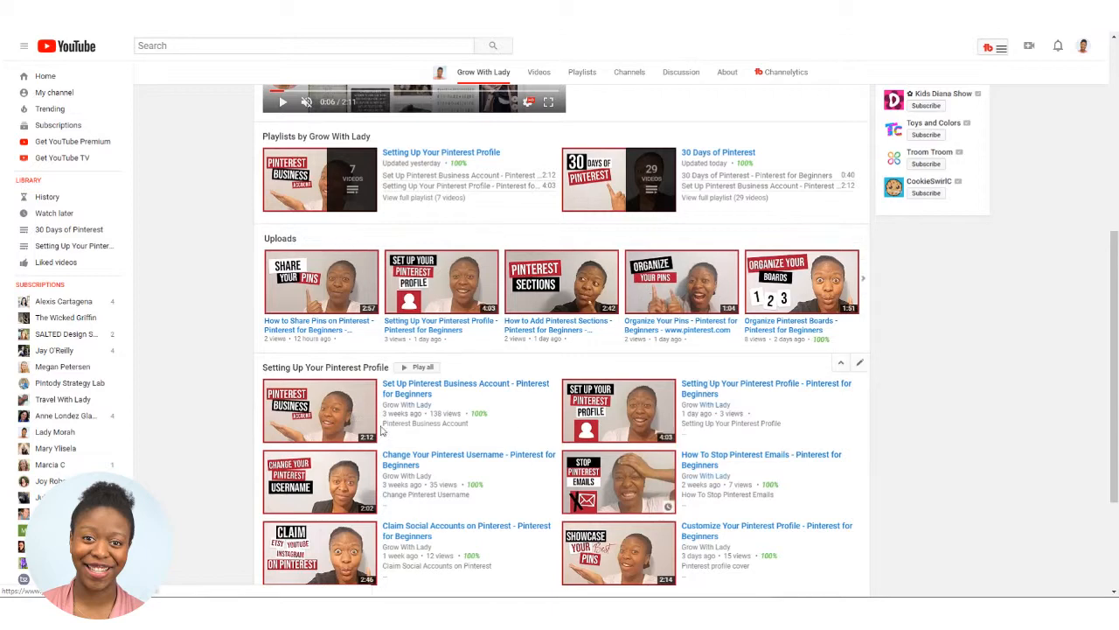
pyautogui.scroll(4, 549, 267)
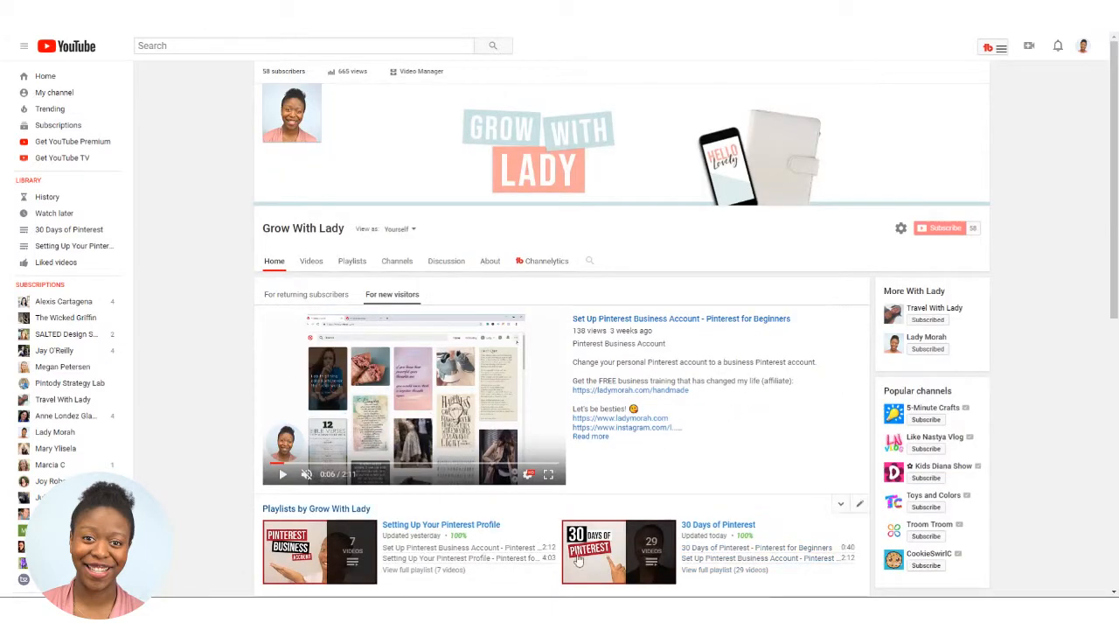
# Choose the "30 Days of Pinterest" playlist as the featured content for returning subscribers
pyautogui.scroll(-2, 382, 293)
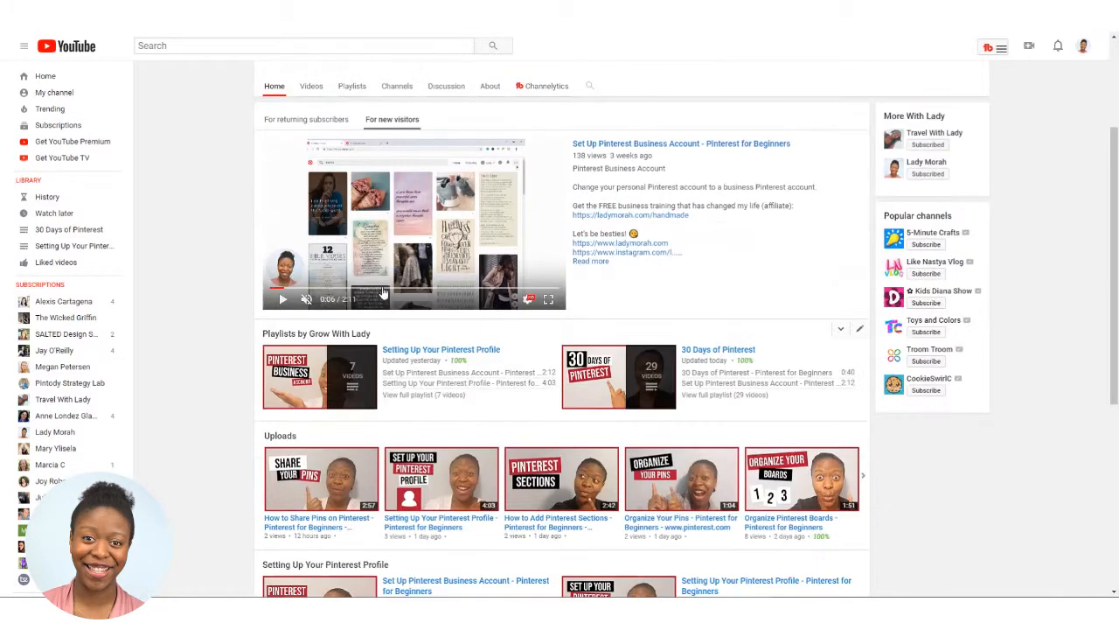
pyautogui.click(321, 130)
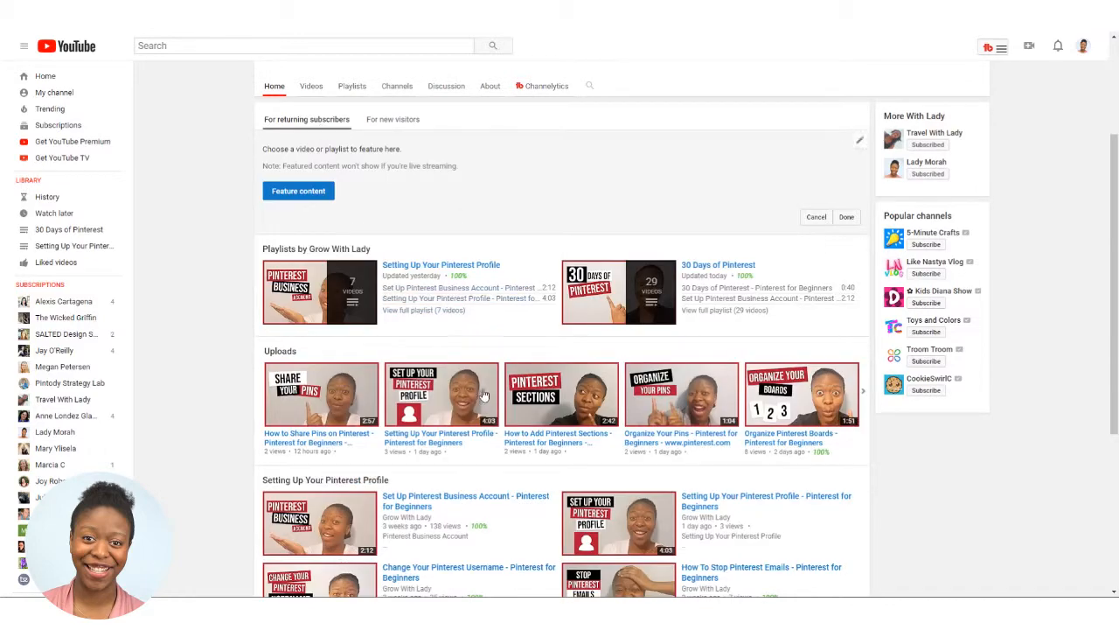
pyautogui.scroll(-4, 450, 319)
pyautogui.scroll(5, 440, 361)
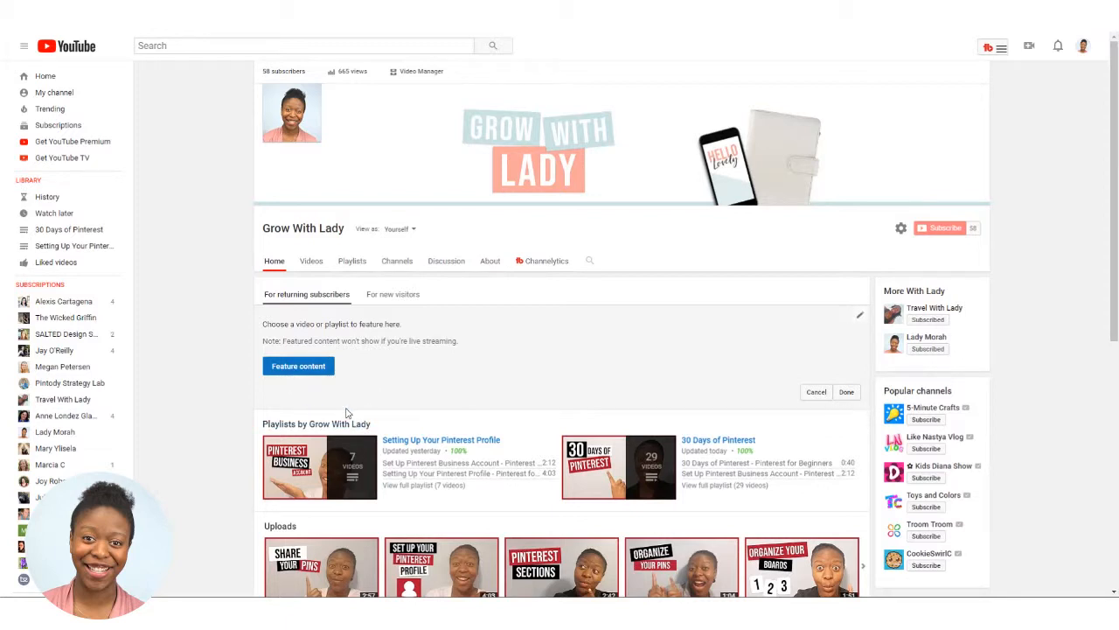
pyautogui.click(322, 371)
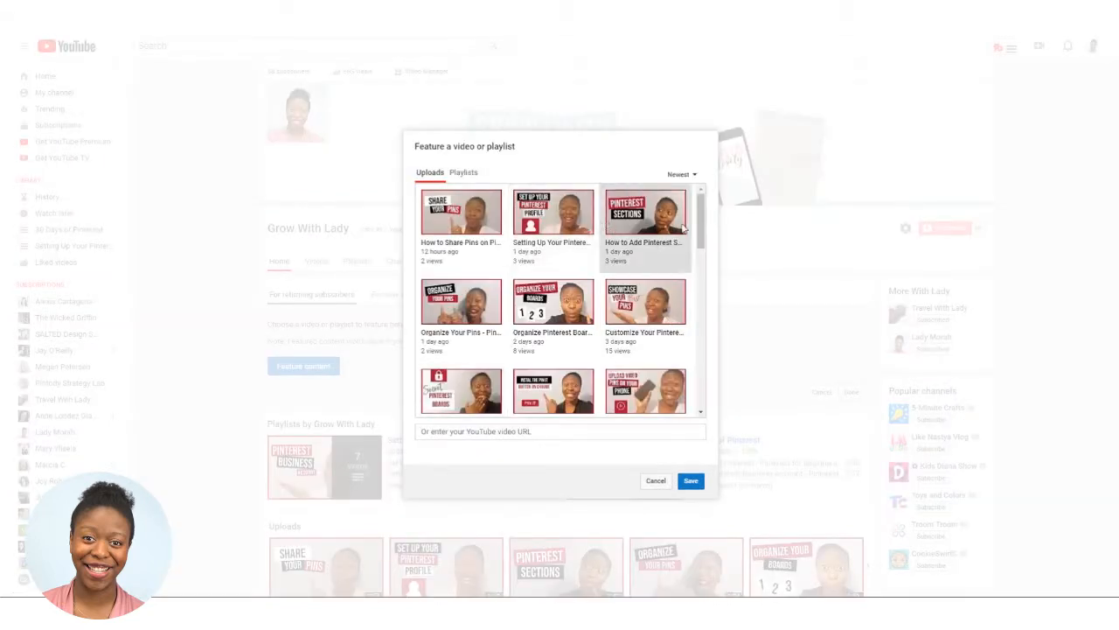
pyautogui.scroll(-5, 681, 241)
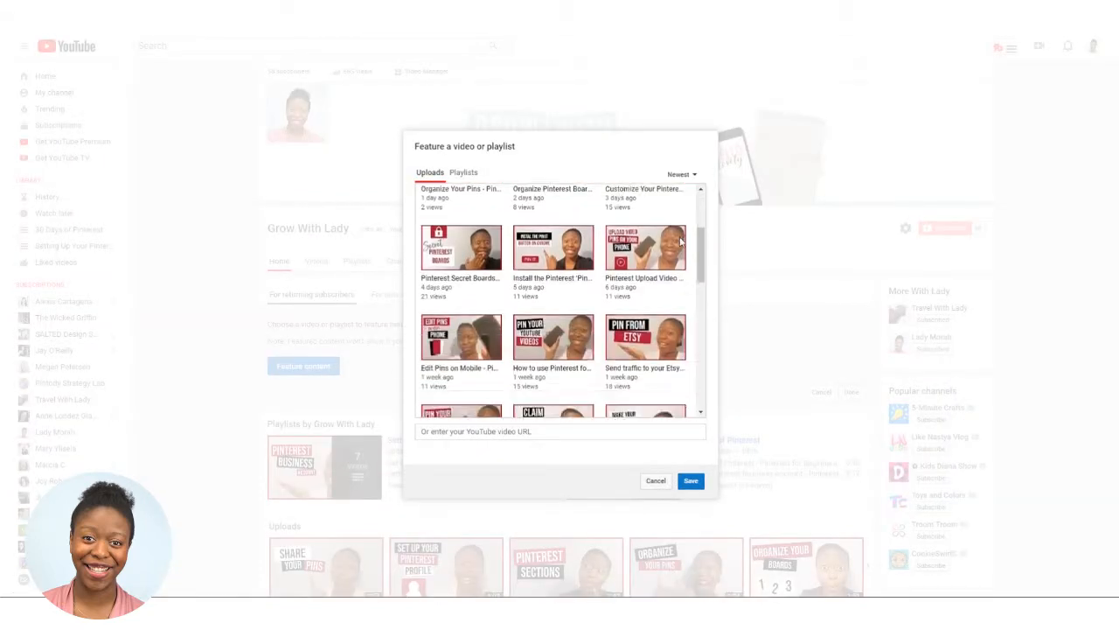
pyautogui.click(463, 173)
pyautogui.click(526, 280)
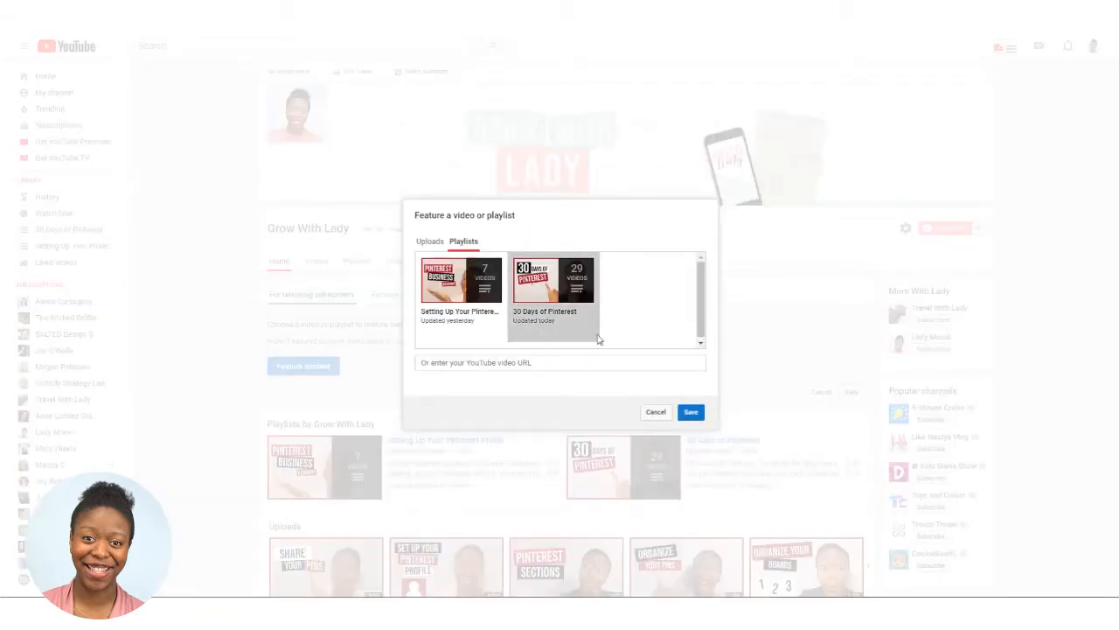
pyautogui.click(691, 413)
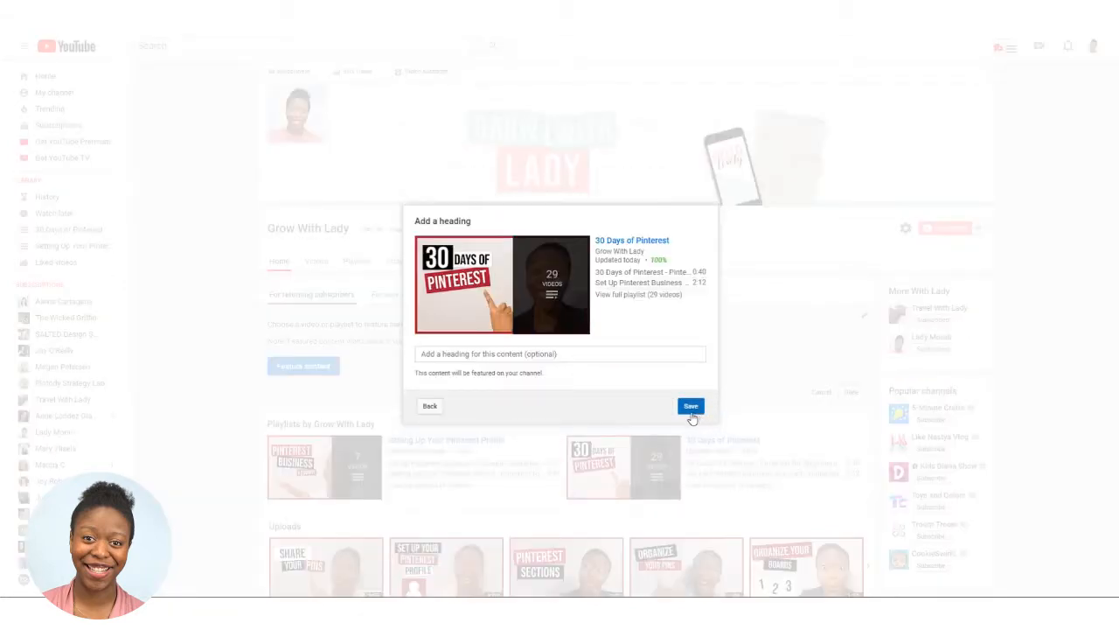
# Give the featured playlist the heading "Dive into your 30 day Pinterest series!" and save it
pyautogui.click(580, 355)
pyautogui.write('Dive into a 30 day Pinterest series!')
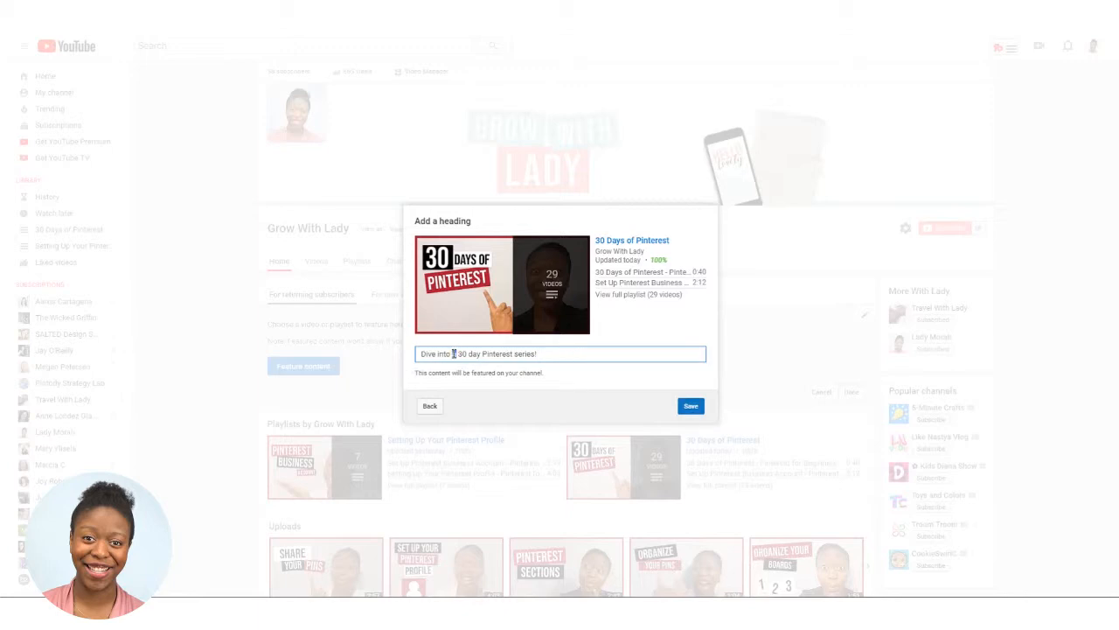
pyautogui.write('your')
pyautogui.click(691, 406)
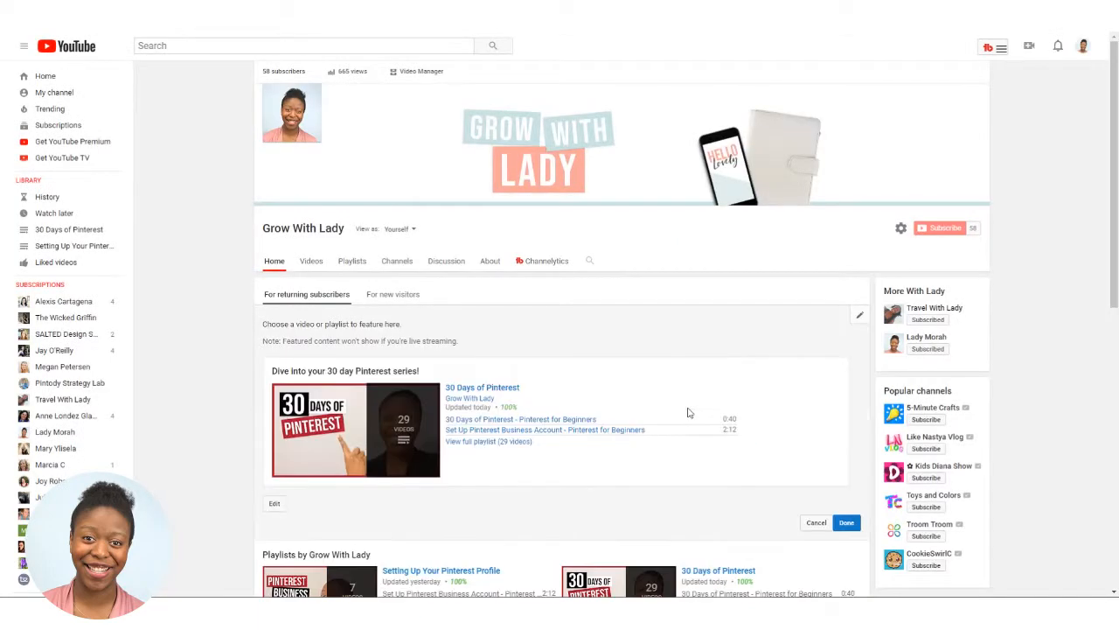